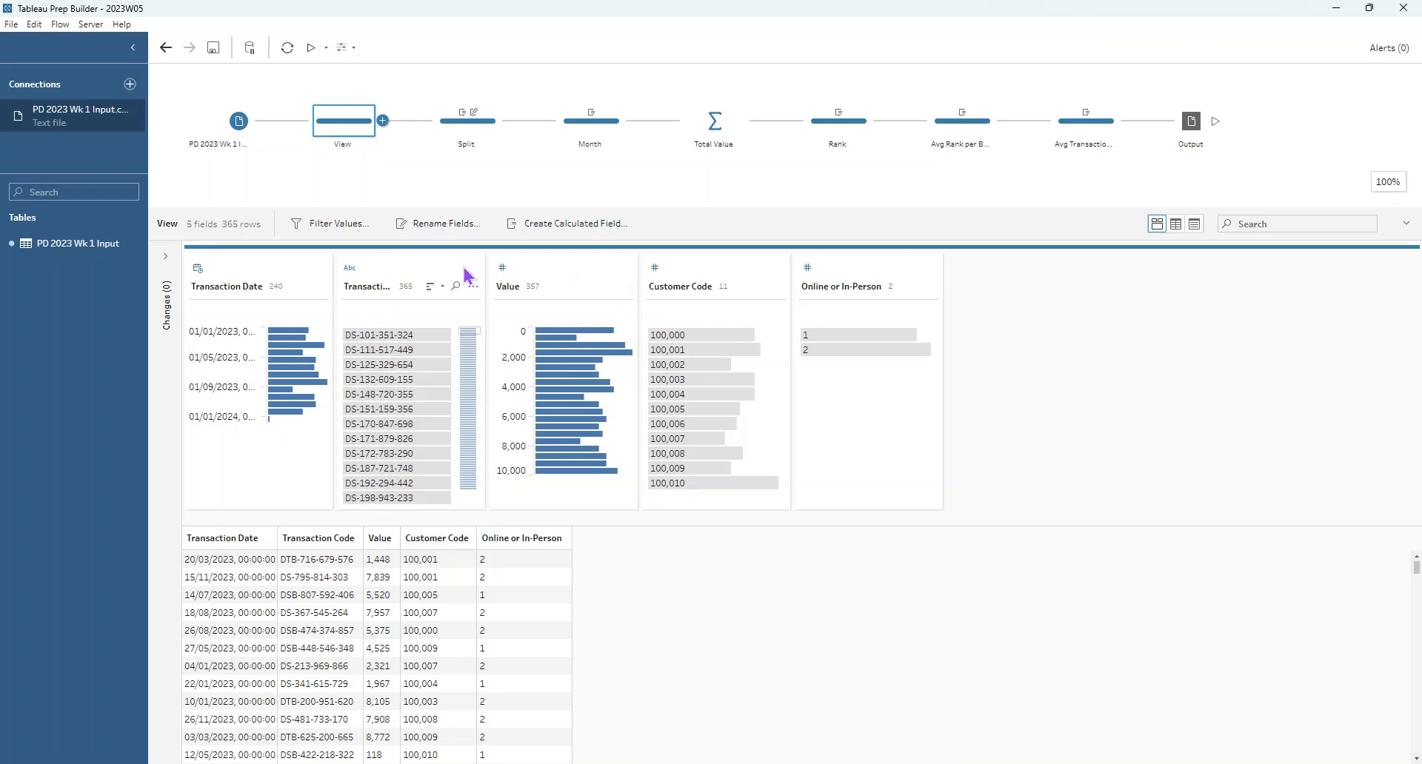
click(473, 287)
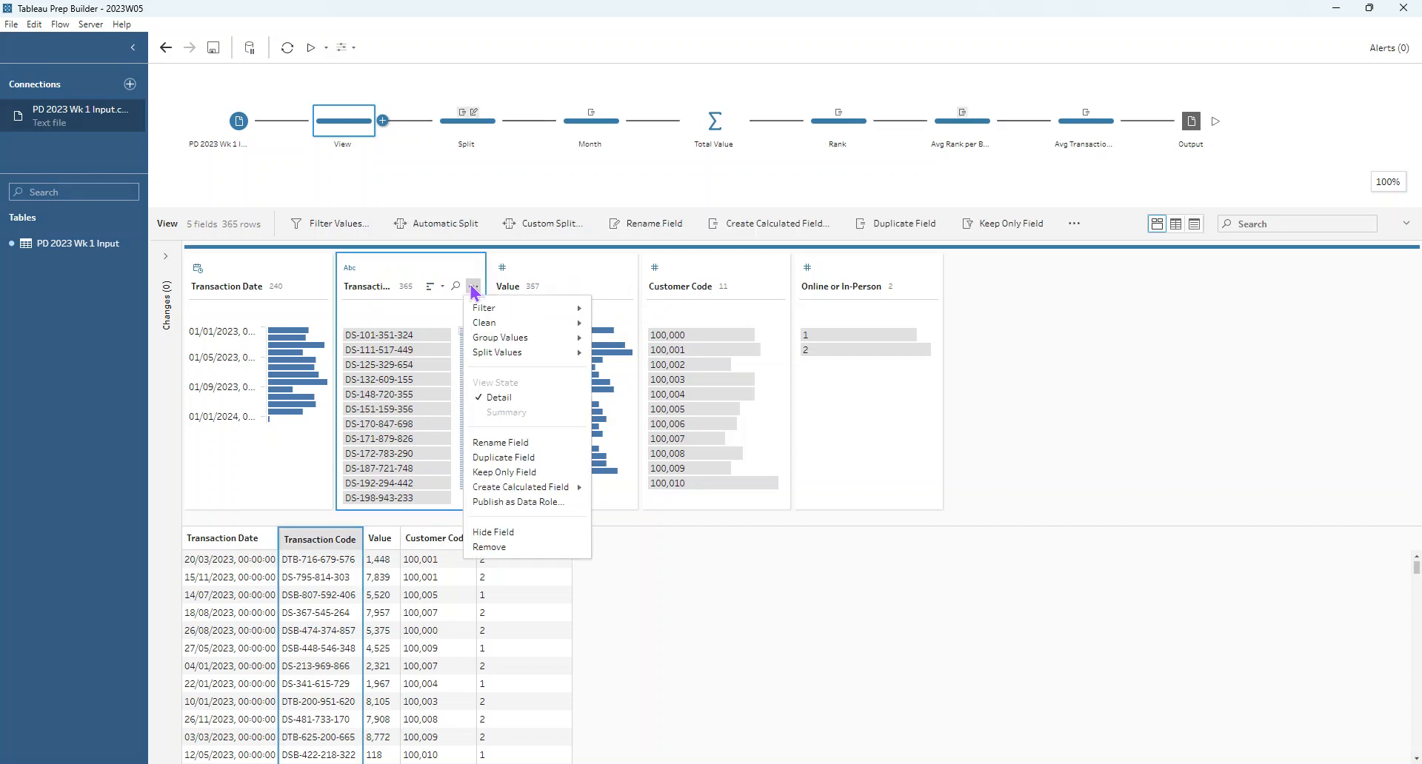
mouse_move(574, 353)
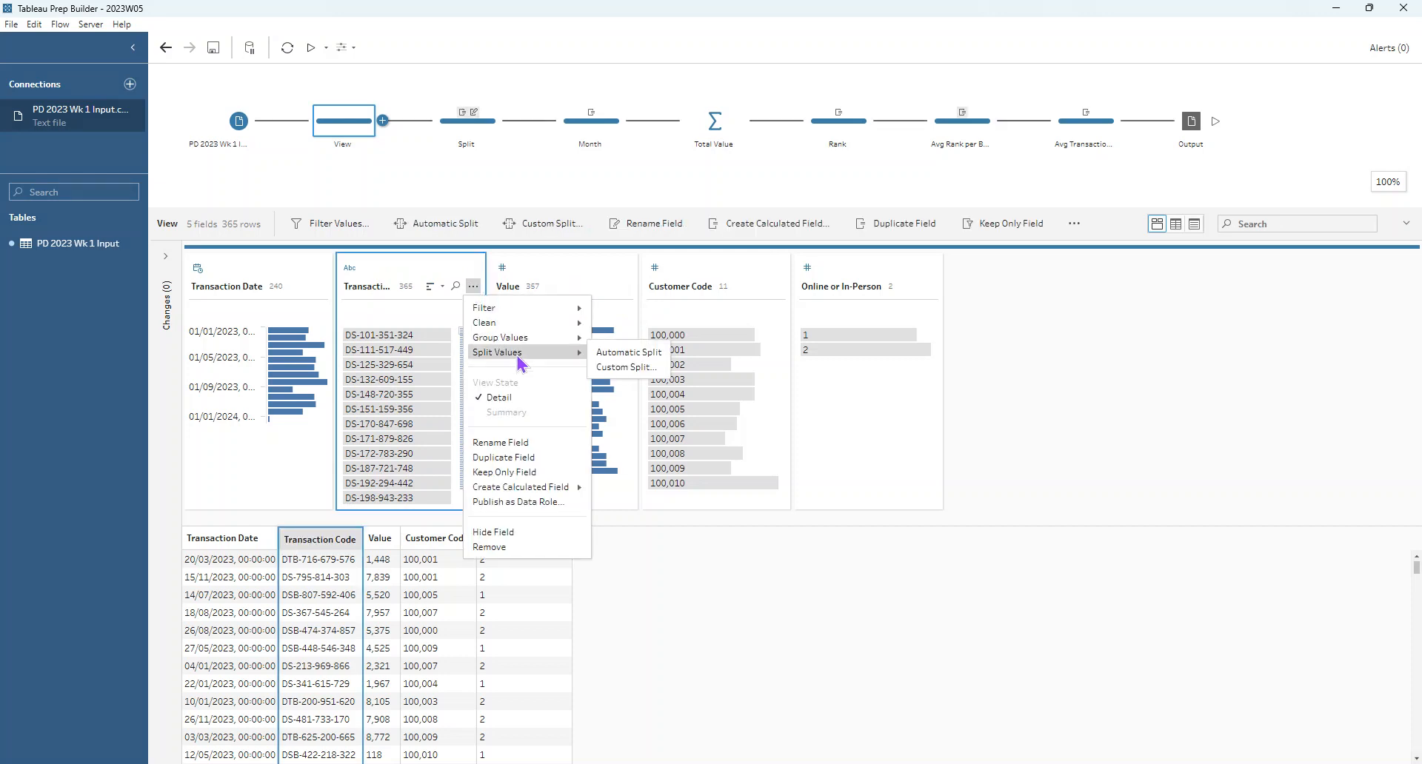
click(621, 368)
text(-)
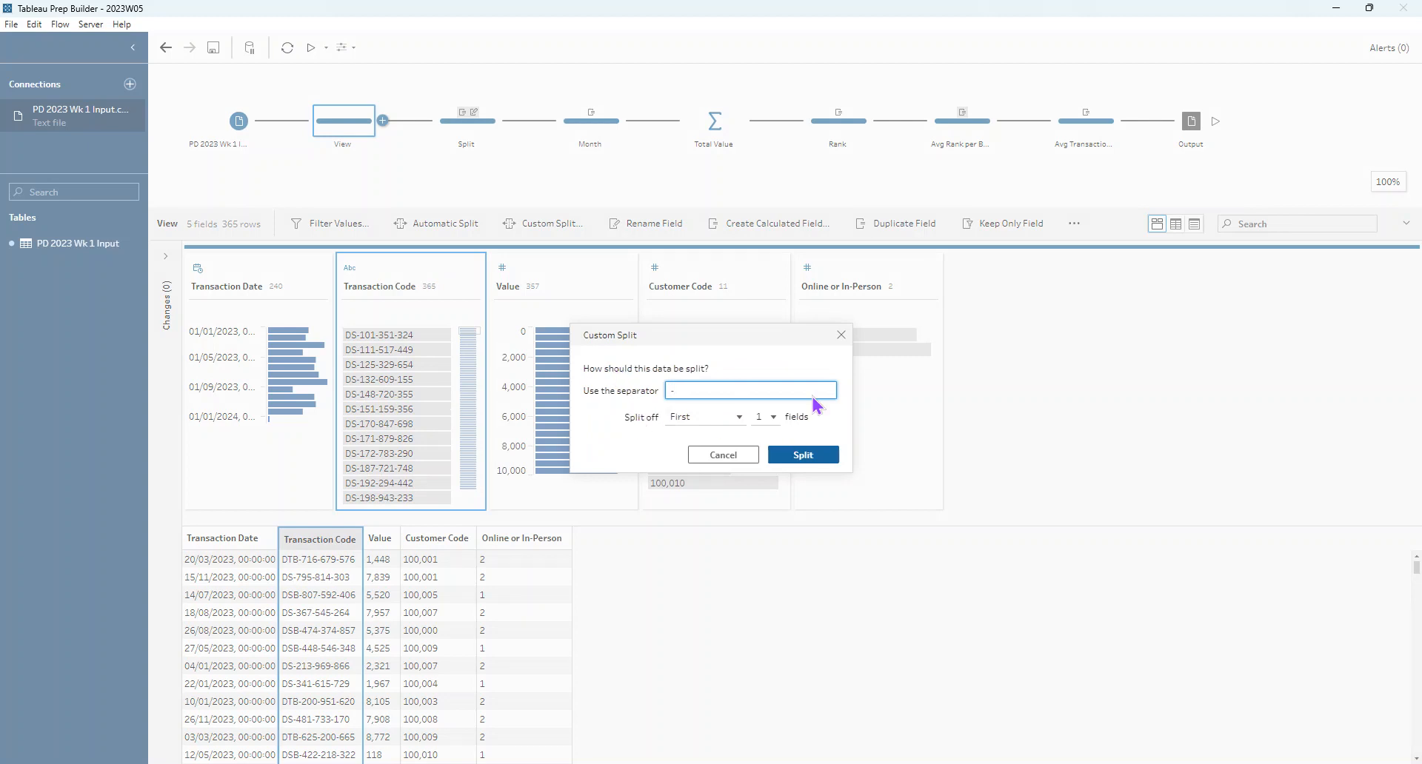
click(841, 334)
Review the Split, Month and Total Value steps, including the date conversion options for Transaction Date.
click(439, 127)
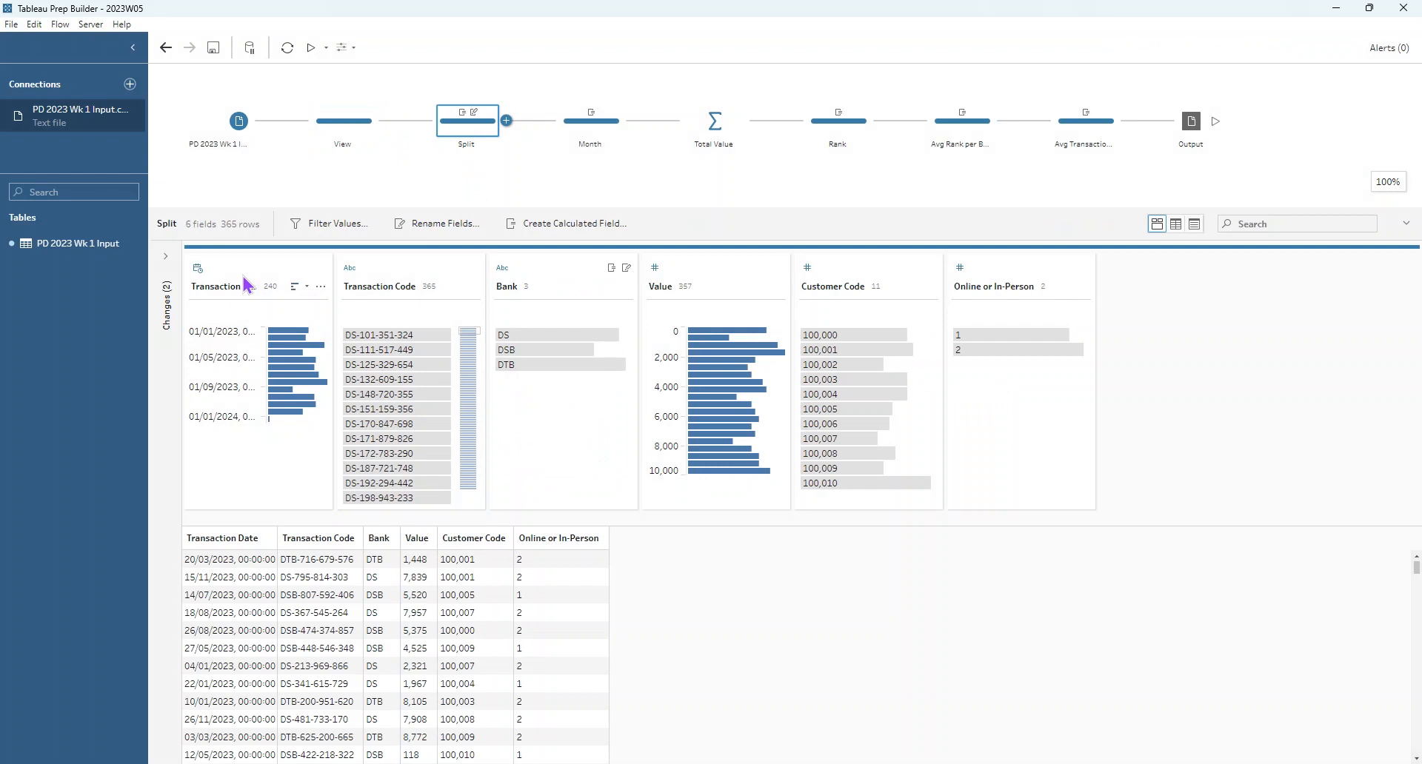
click(320, 286)
mouse_move(348, 354)
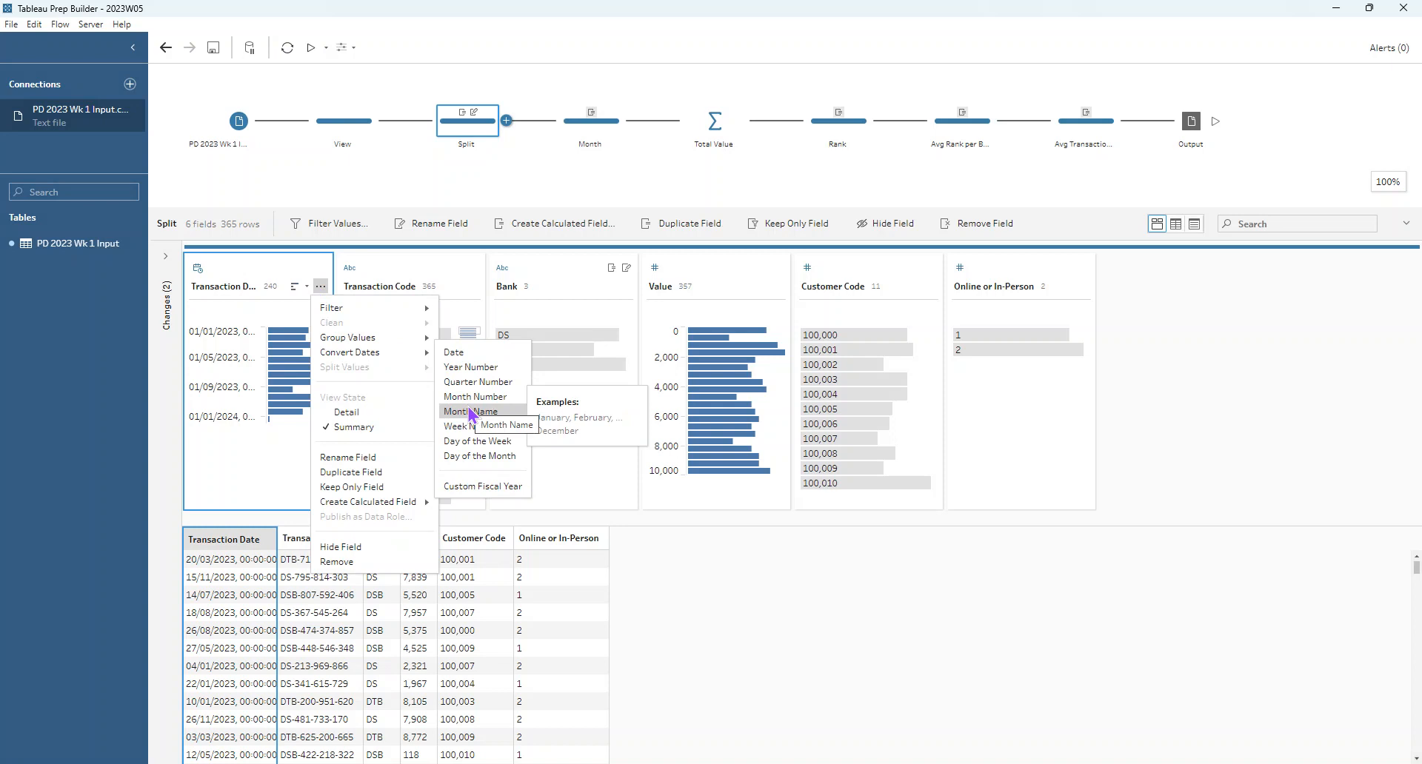
click(576, 132)
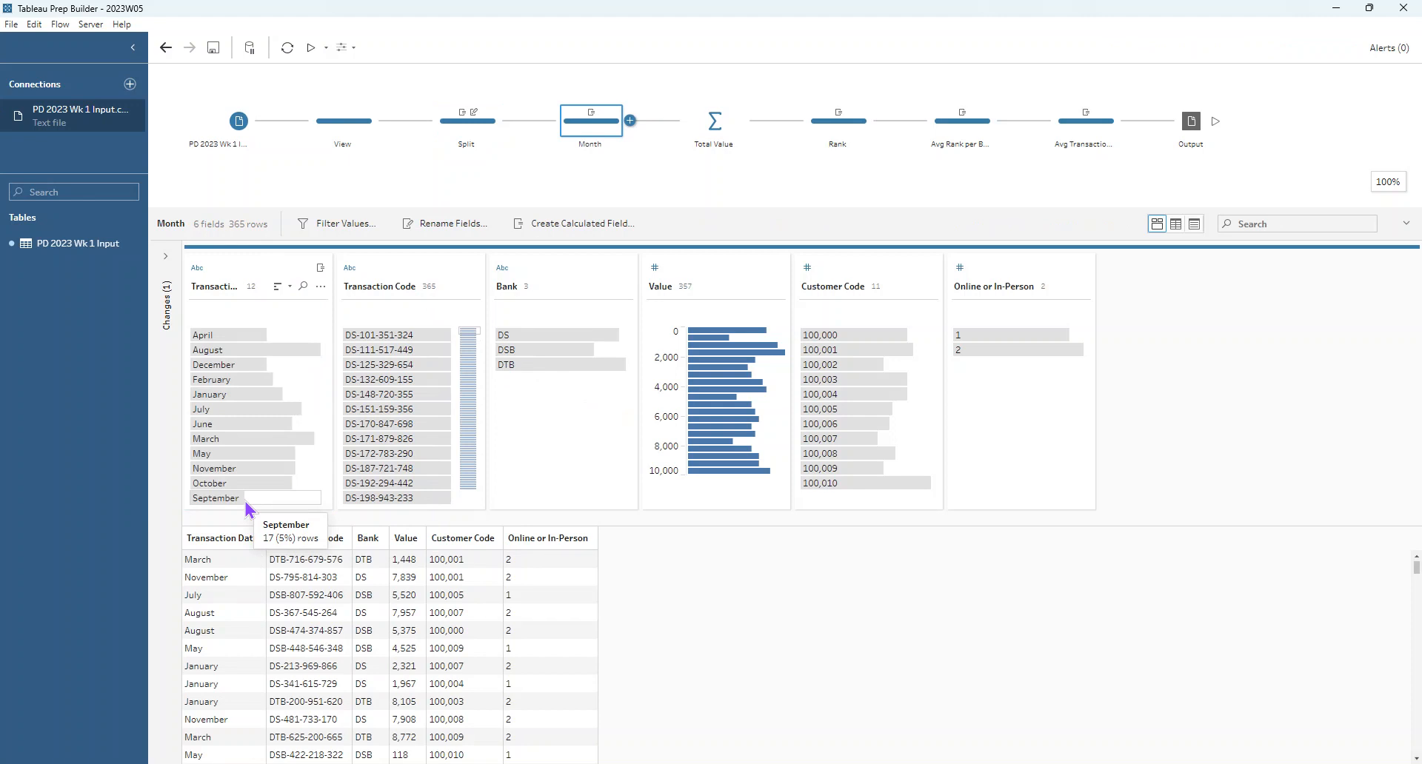
click(714, 127)
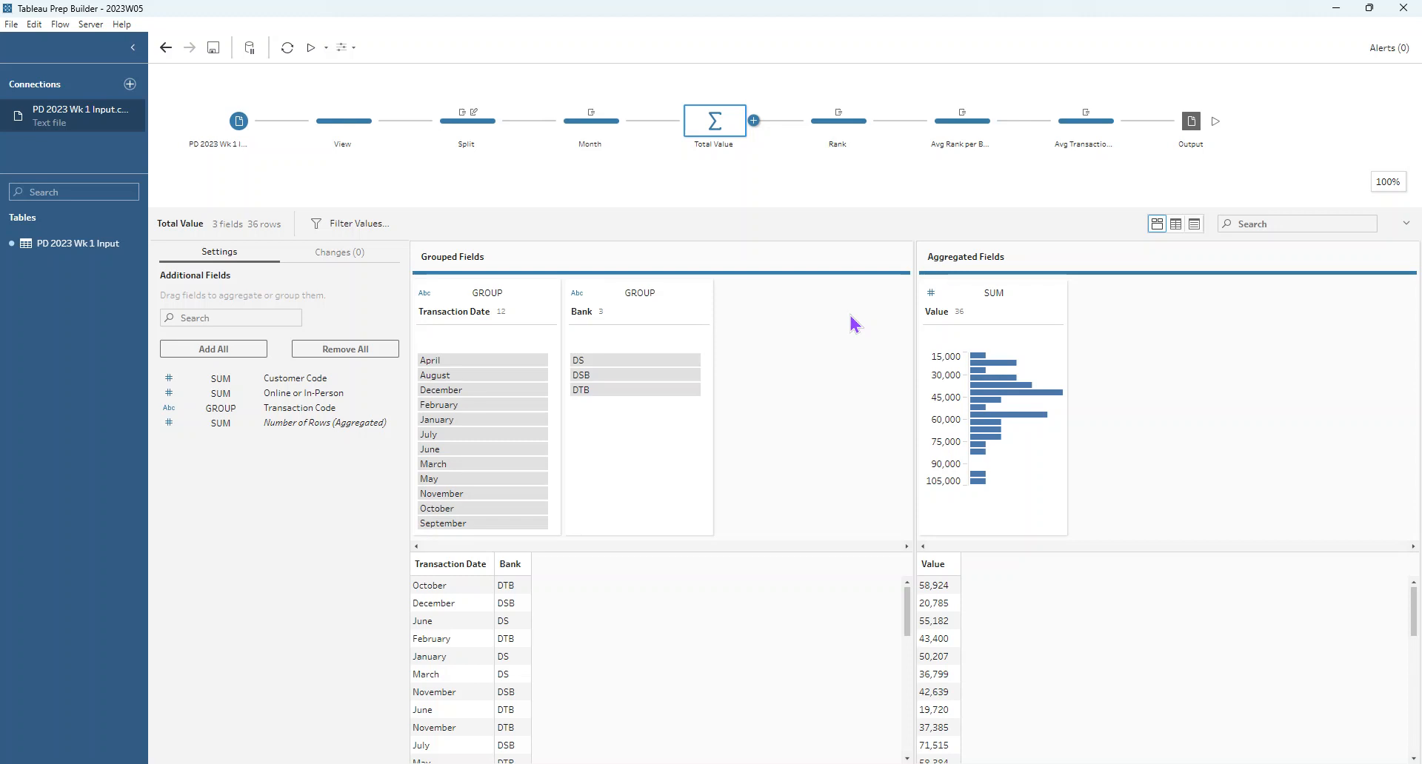
In the Rank step, create a Rank calculation on Value grouped by Transaction Date, keeping the default field name.
click(835, 122)
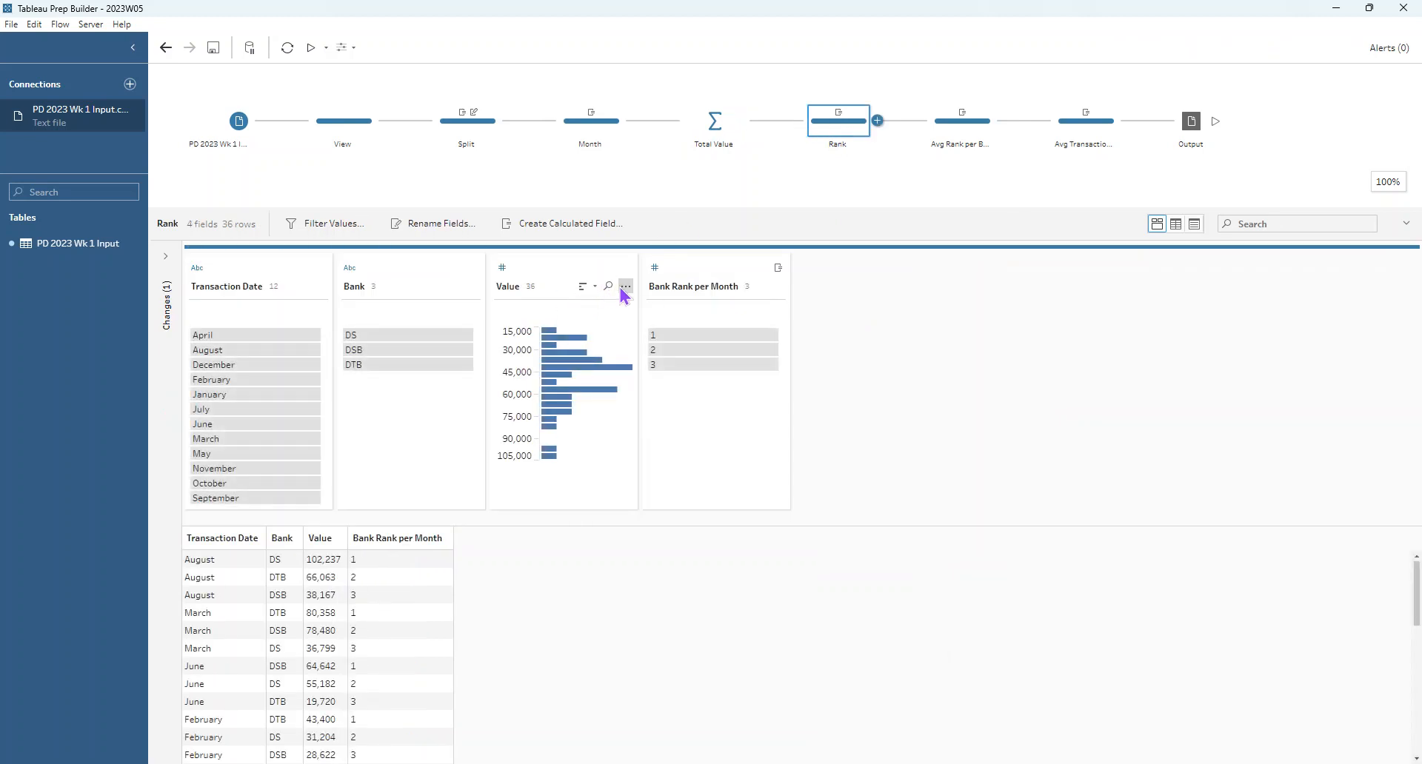
click(626, 287)
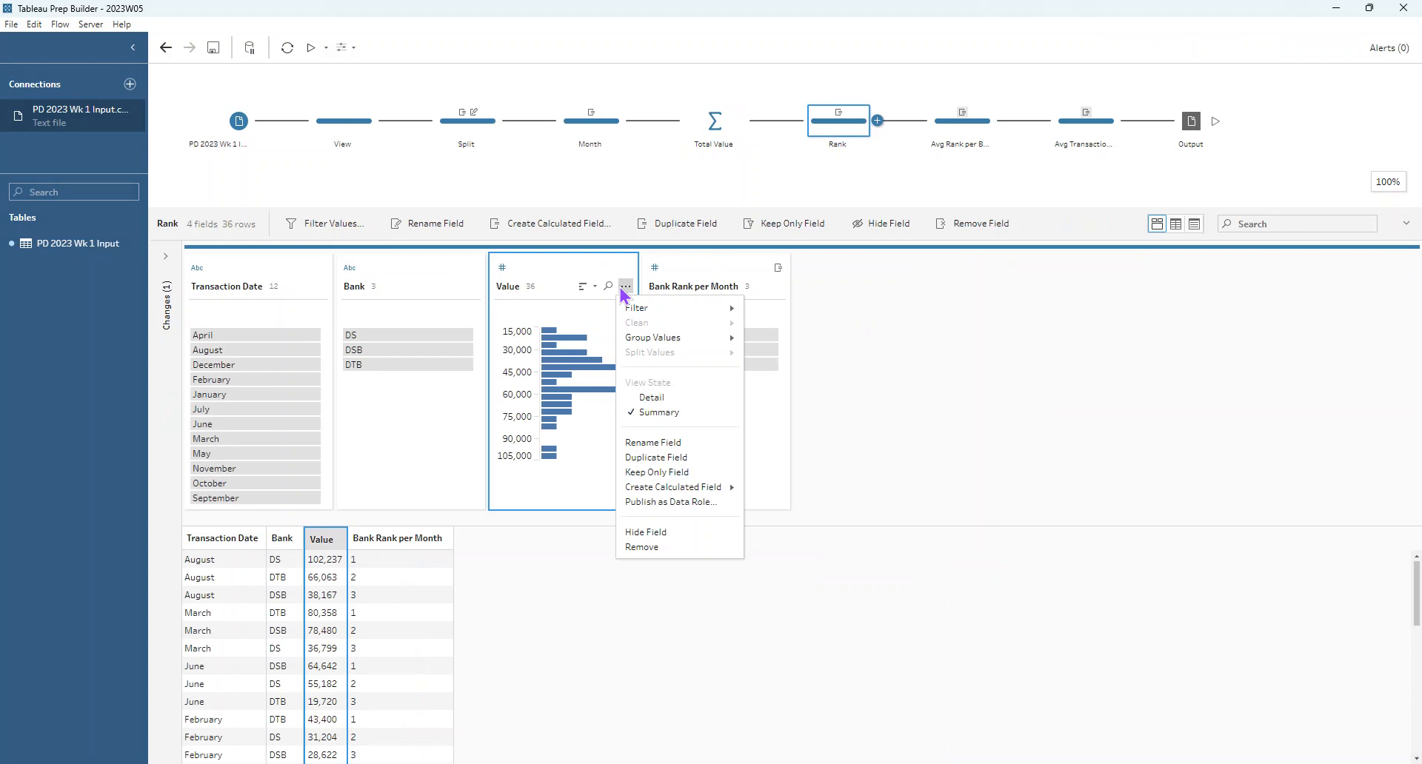
mouse_move(692, 490)
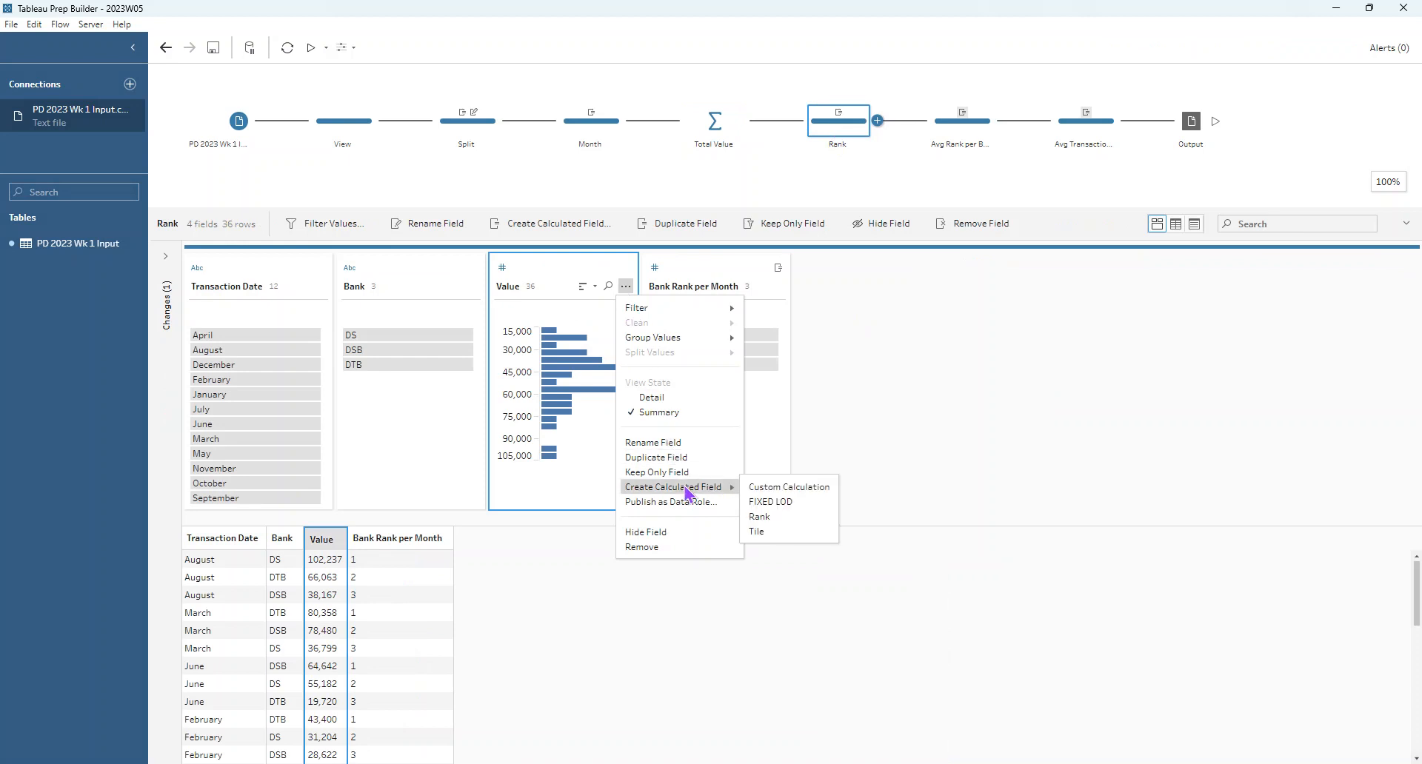
click(767, 516)
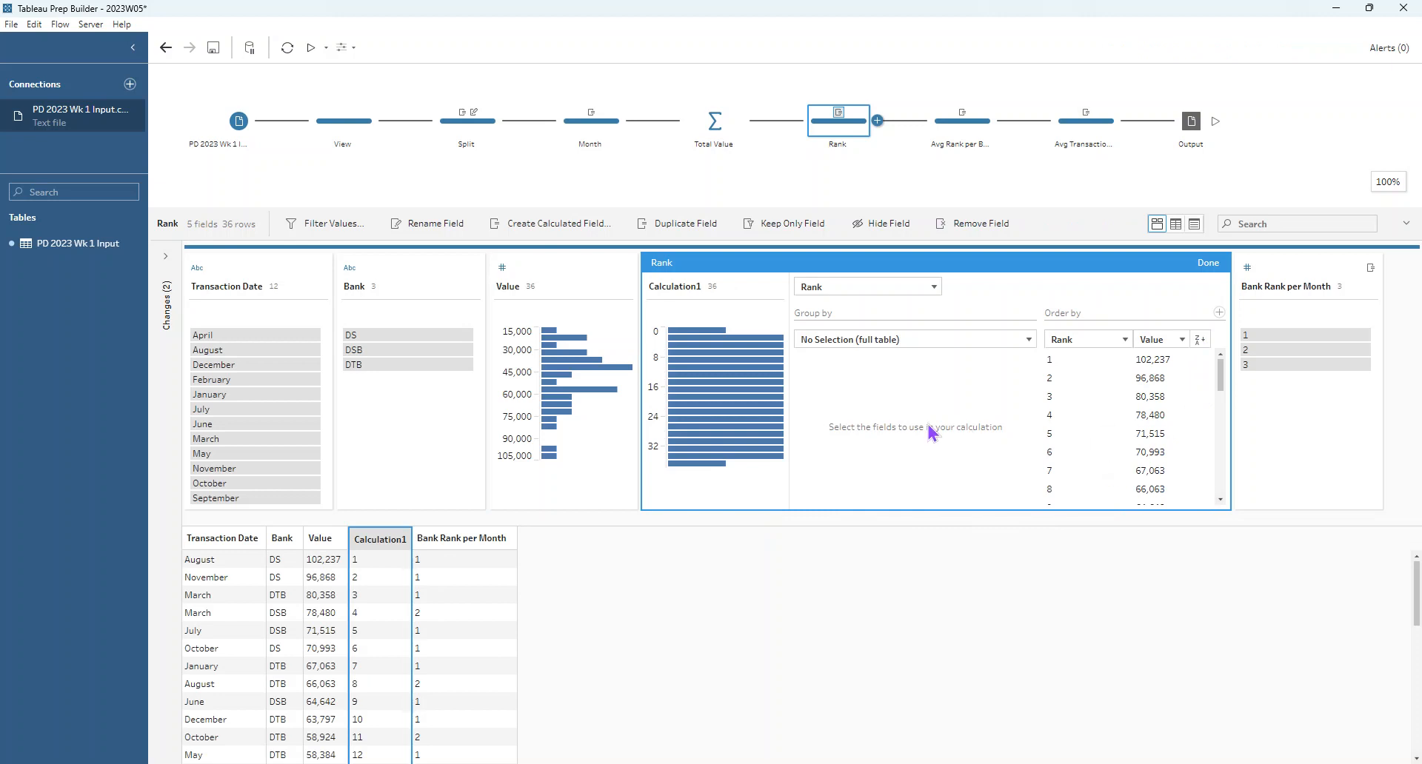
click(986, 341)
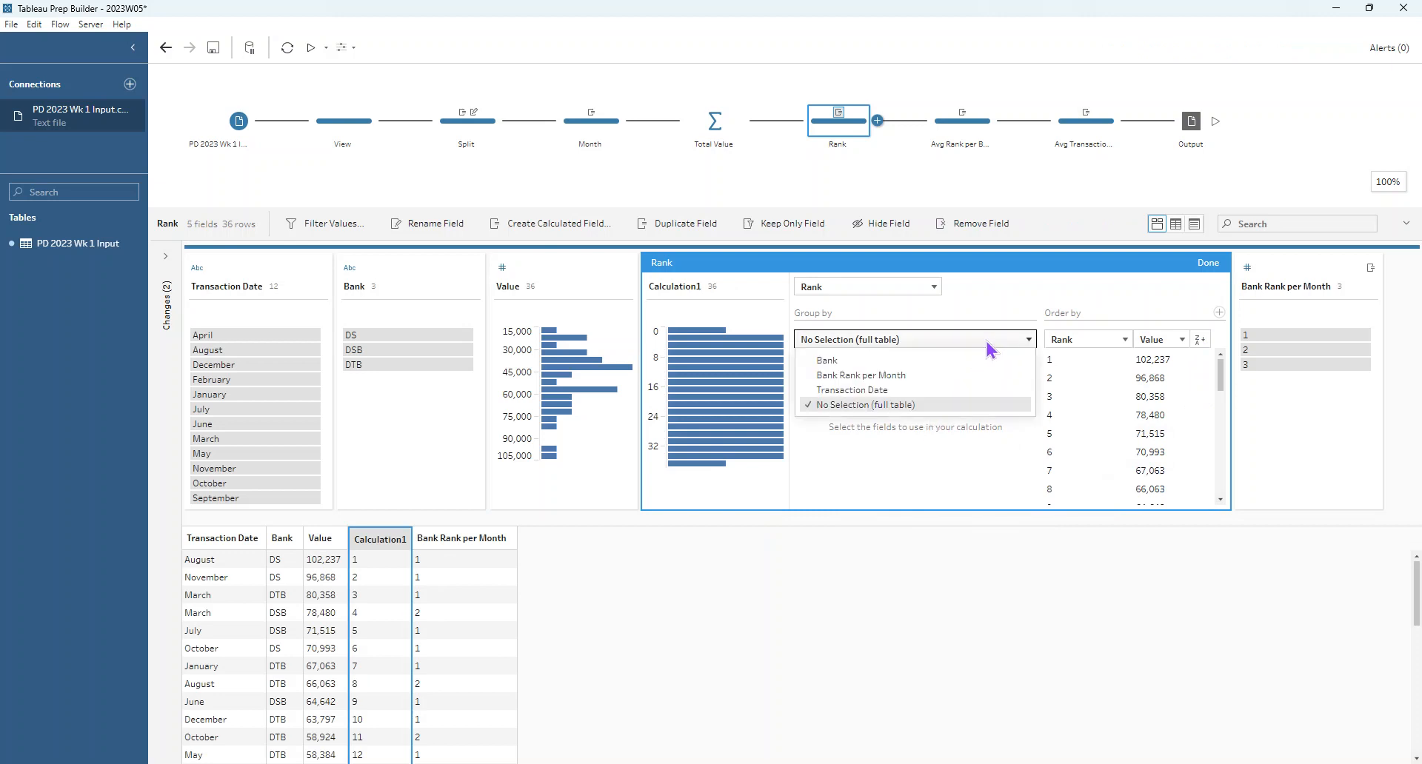
click(924, 390)
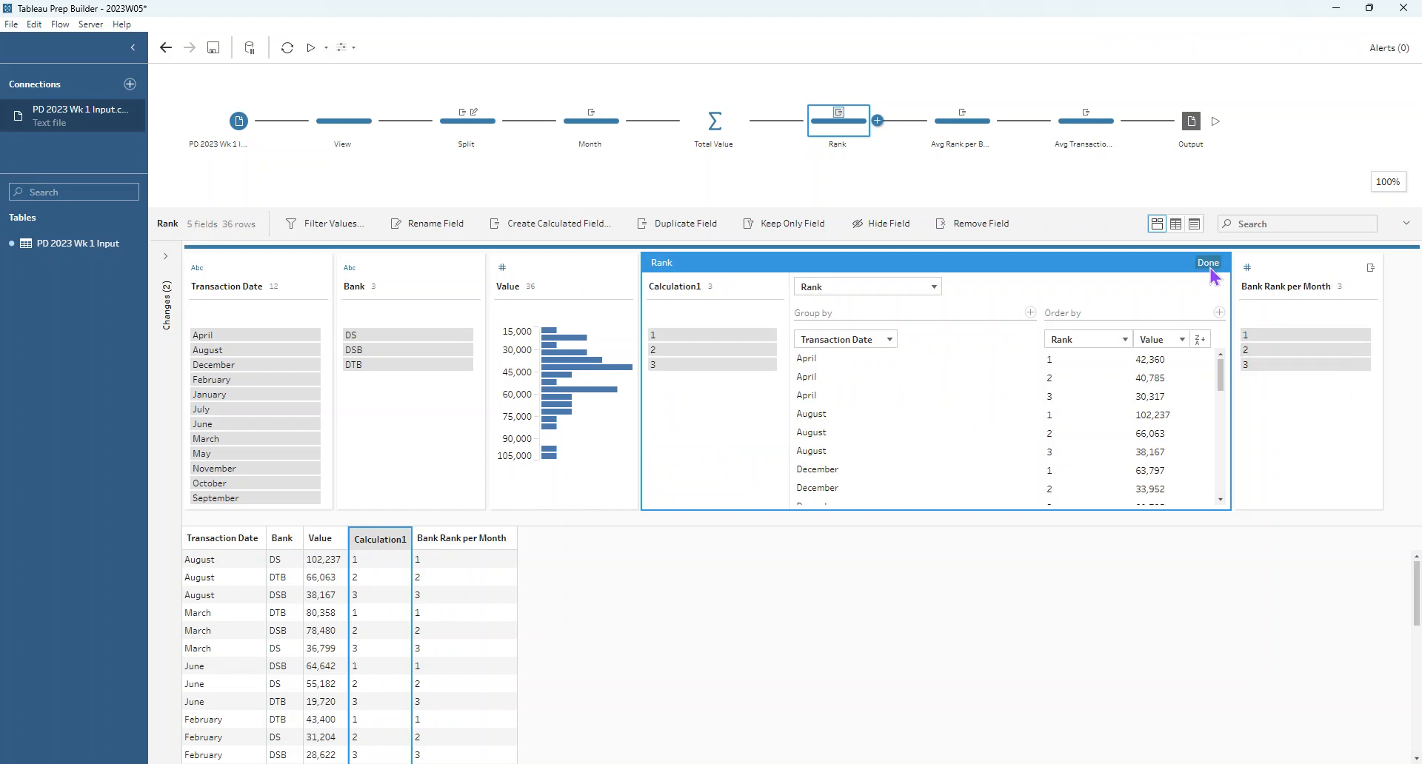
double_click(656, 289)
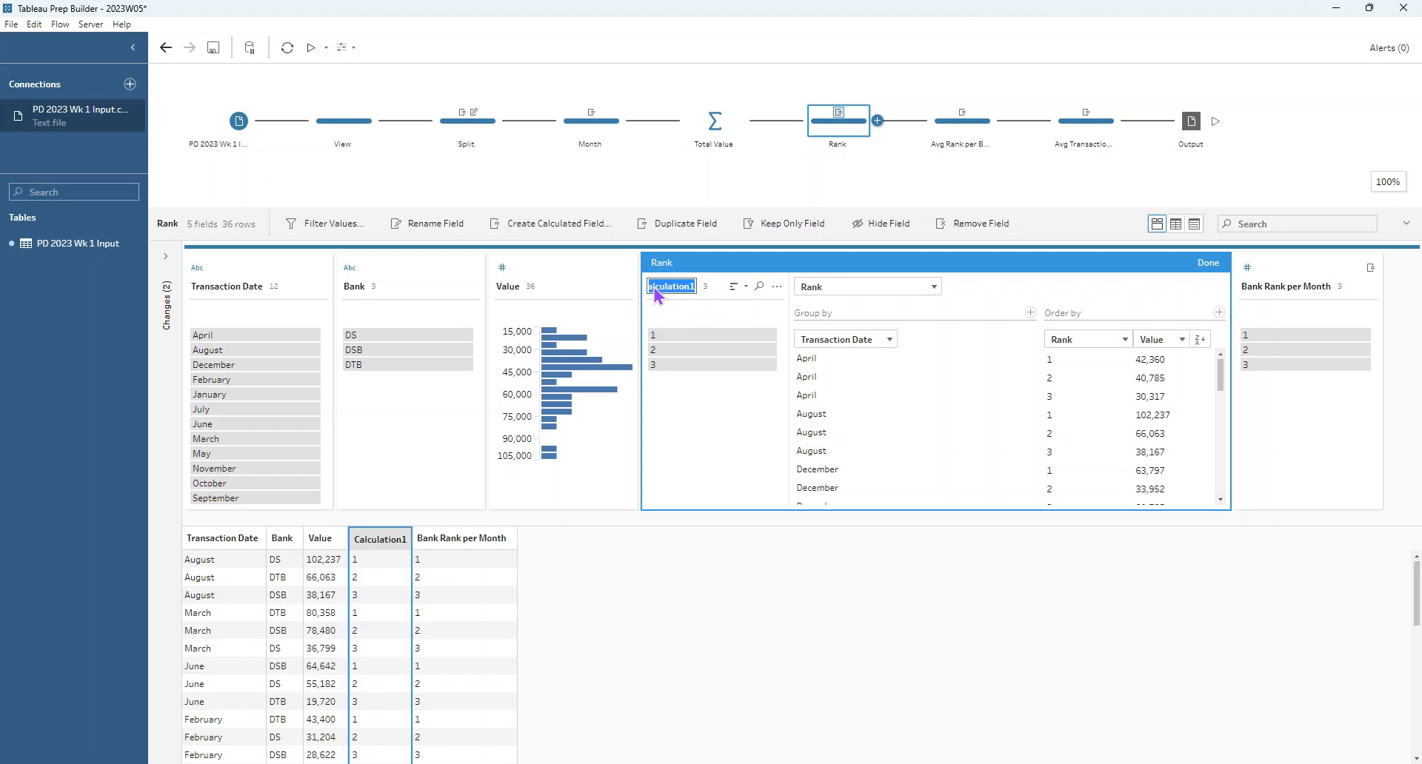
click(1207, 263)
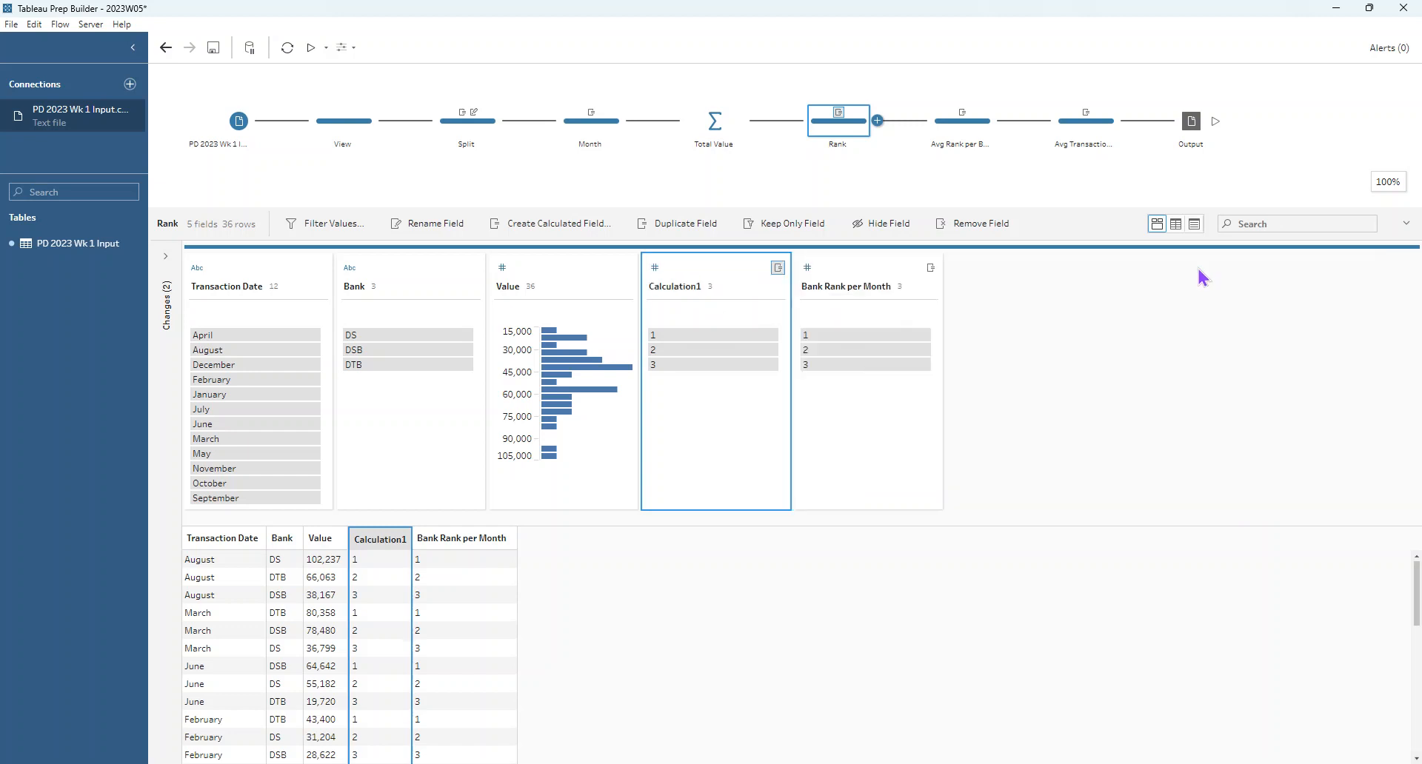
Delete the duplicate rank calculation from the Rank step's list of changes.
click(167, 258)
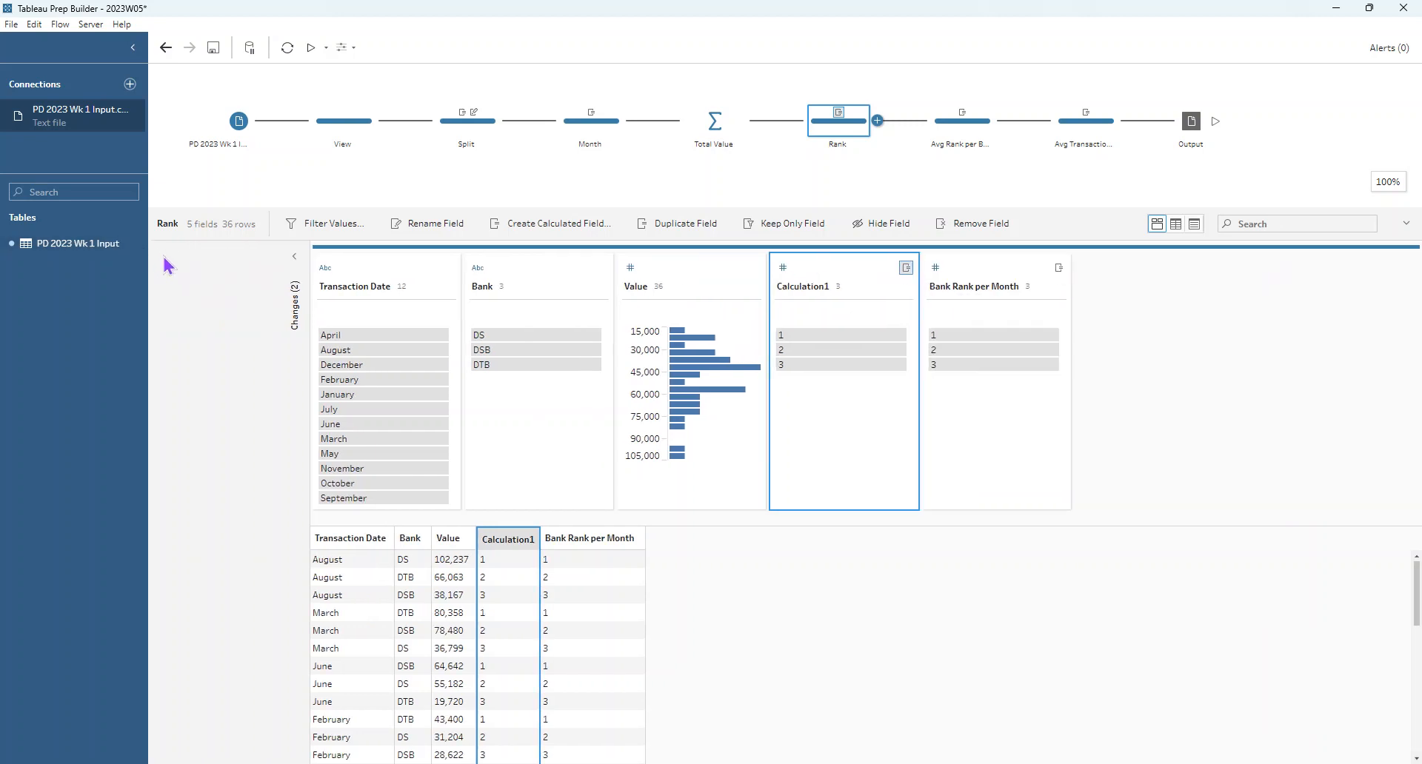
click(363, 357)
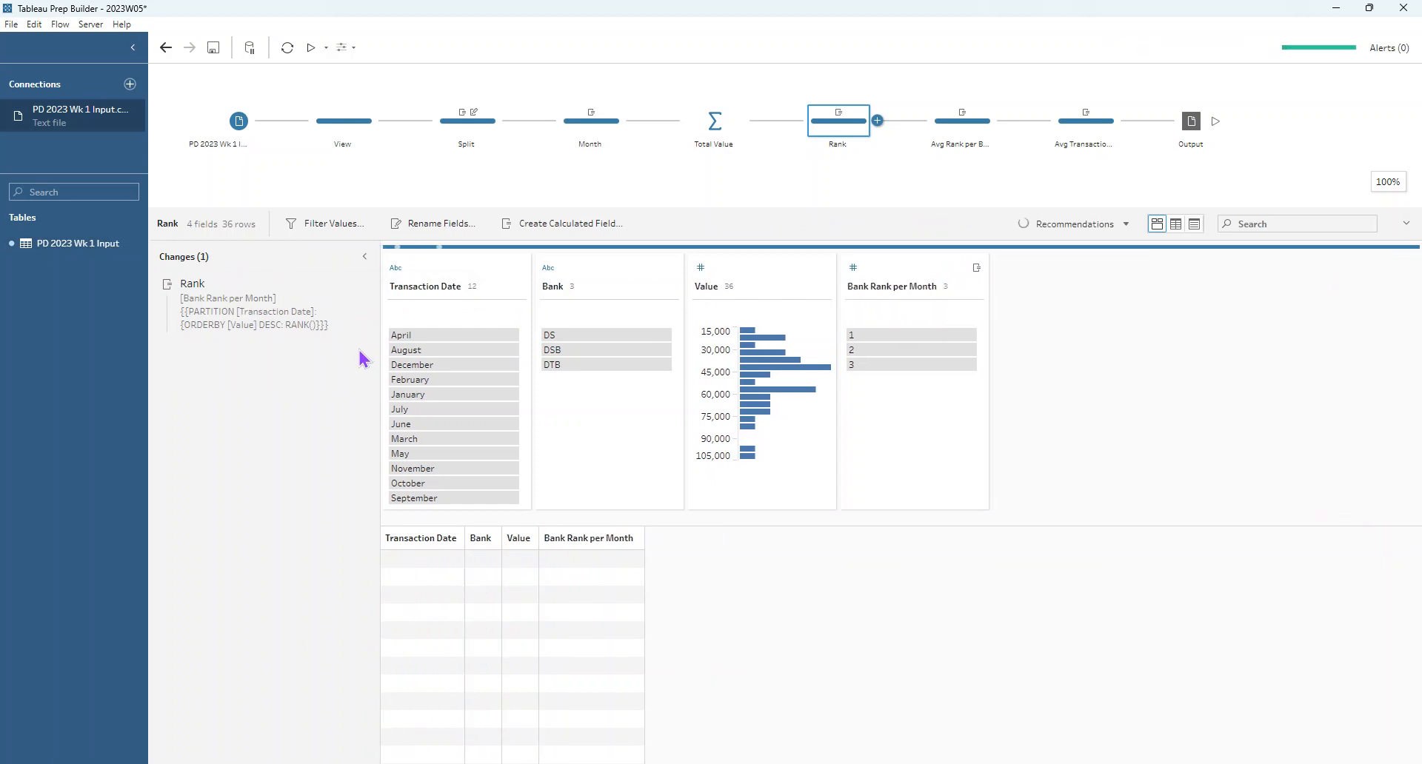
click(364, 257)
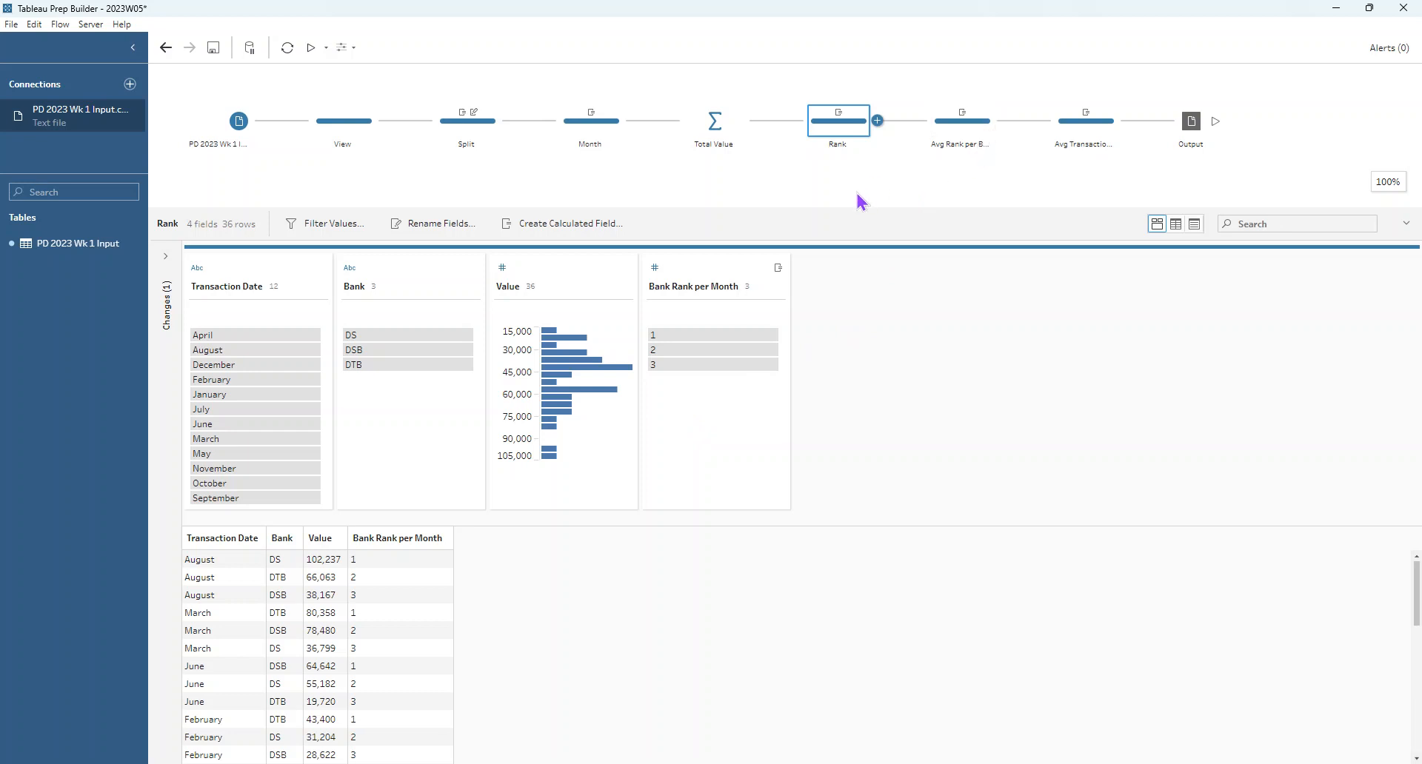
In the Avg Rank per Bank step, create a FIXED LOD averaging Bank Rank per Month by Bank, and highlight the DSB rows.
click(980, 127)
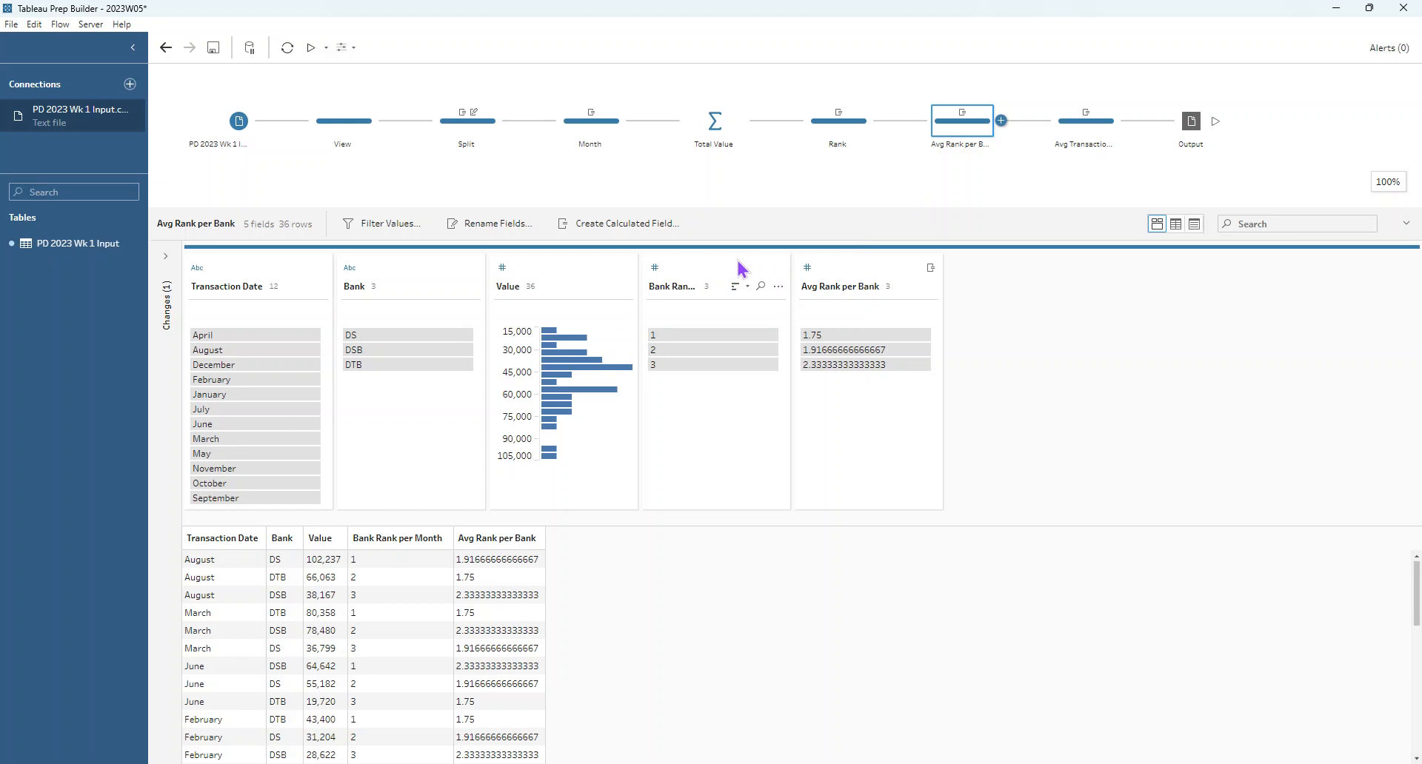
click(778, 286)
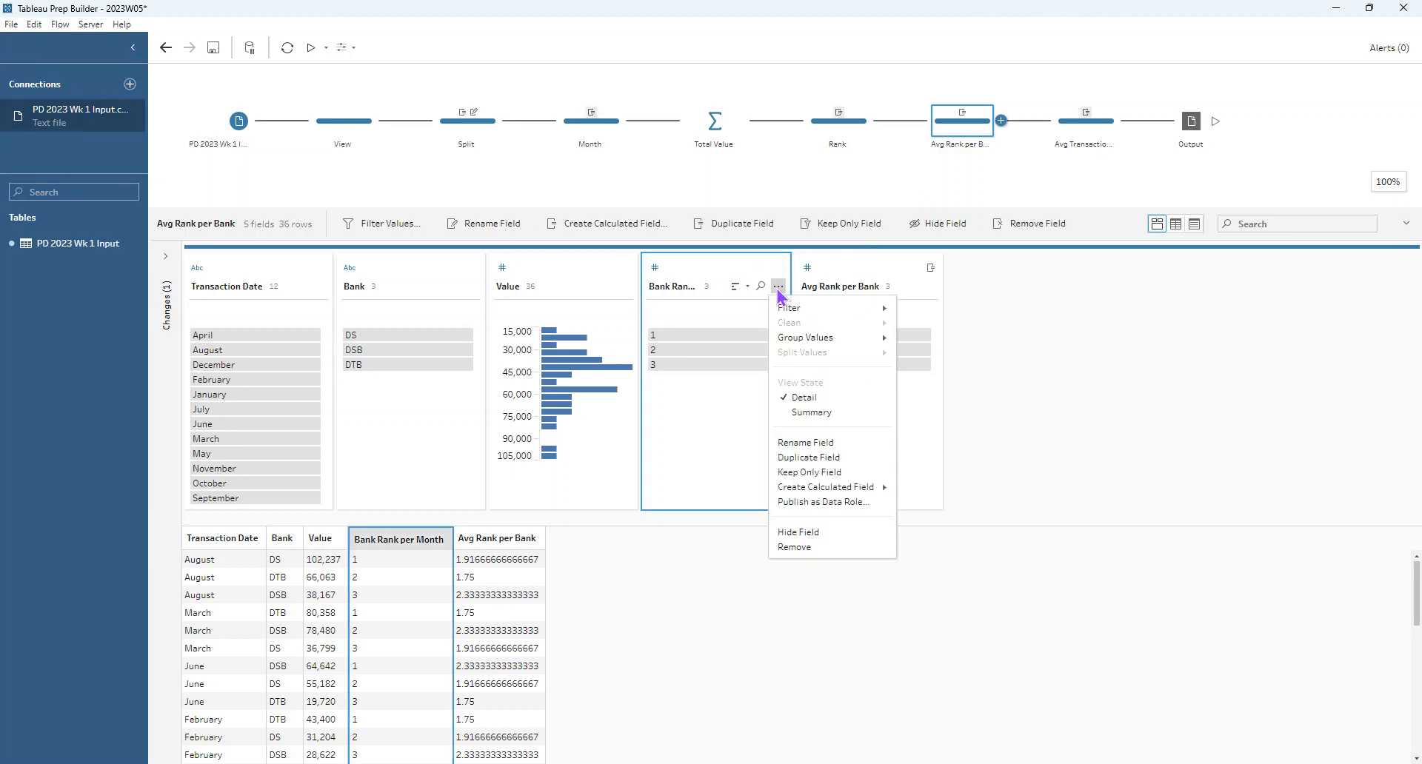
mouse_move(850, 489)
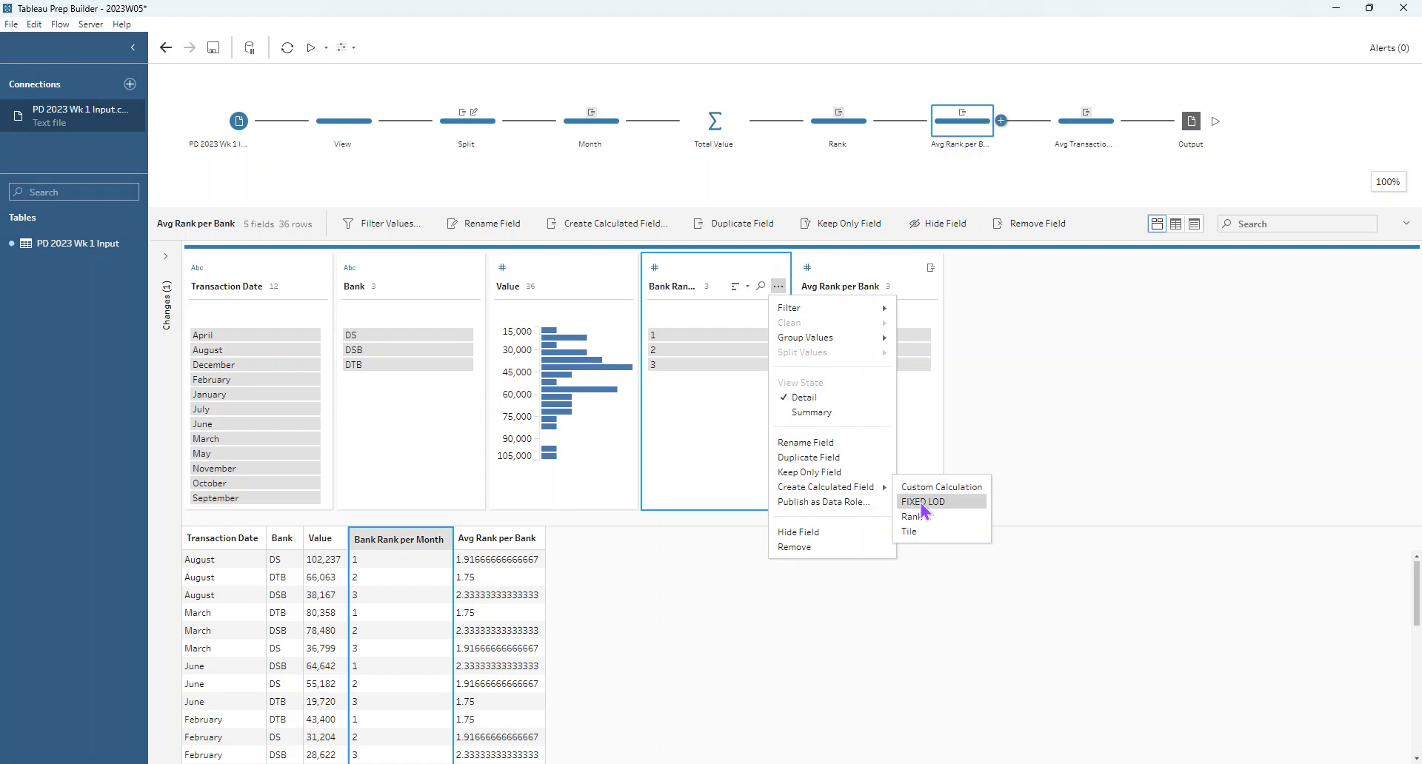
click(924, 503)
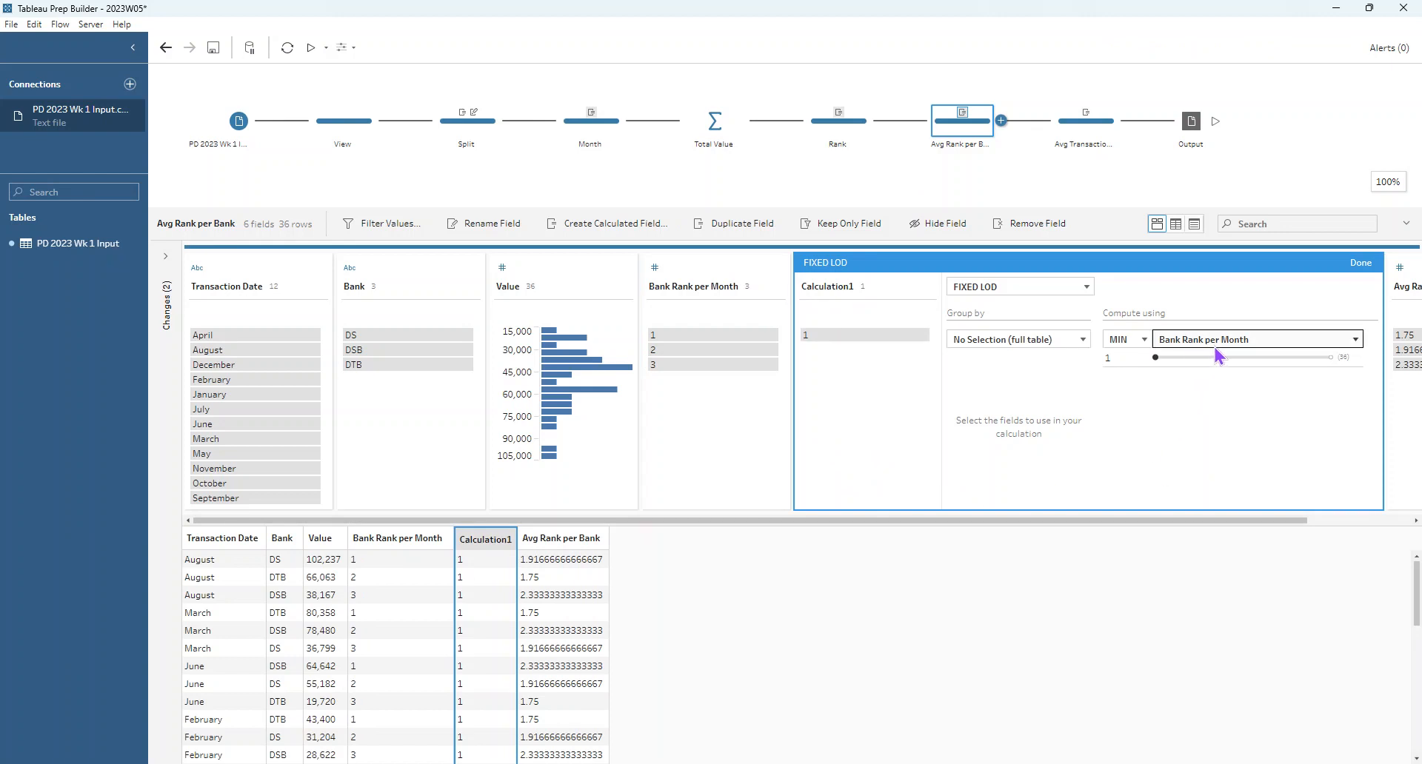
click(1145, 341)
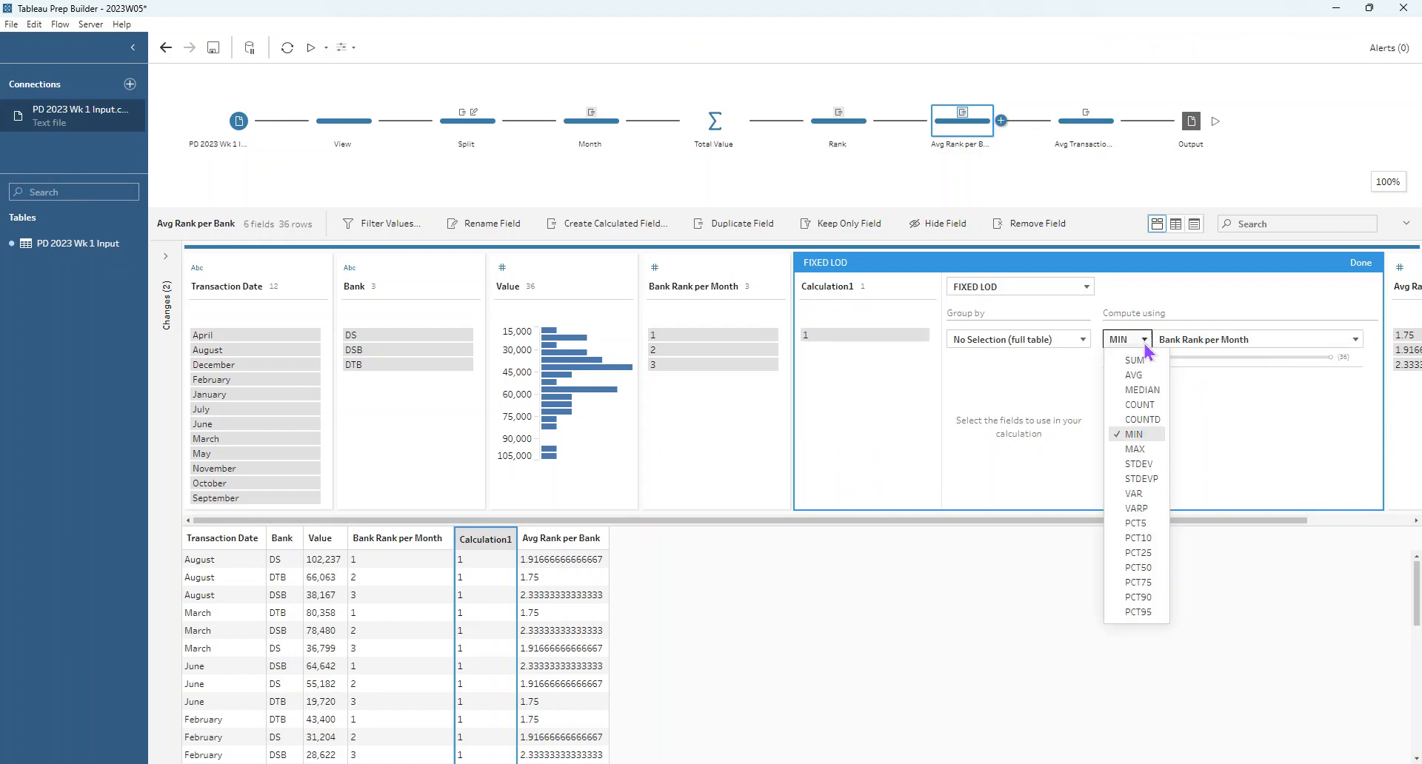
click(1134, 374)
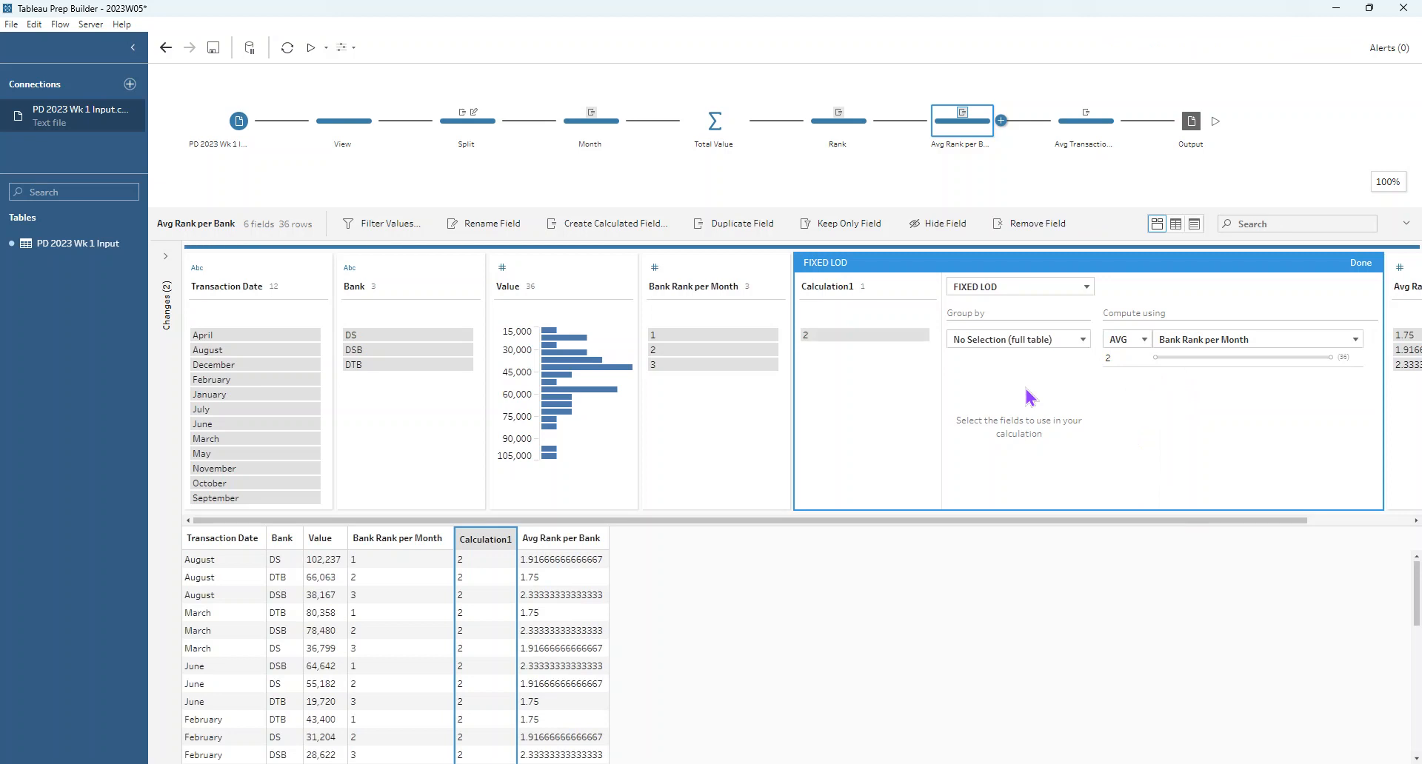
click(1016, 349)
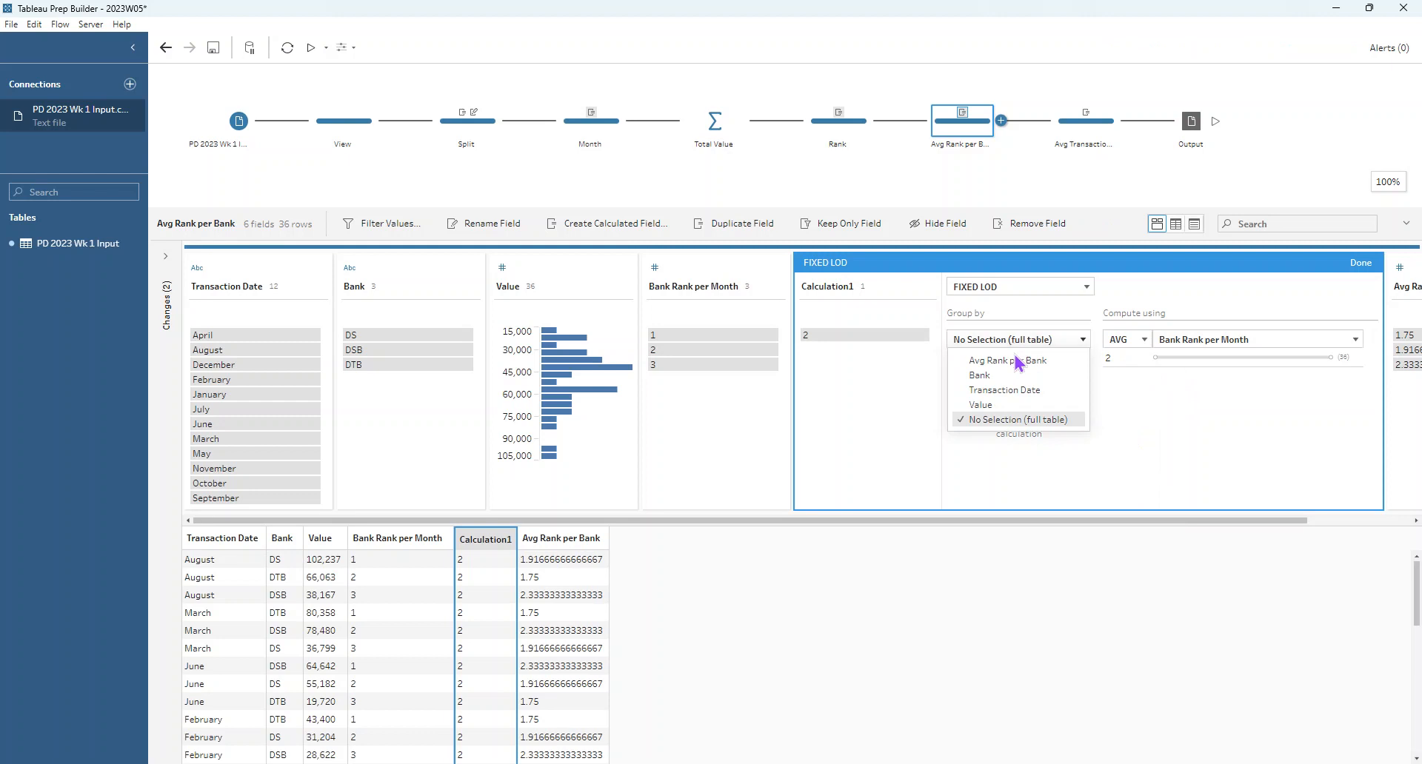
click(985, 375)
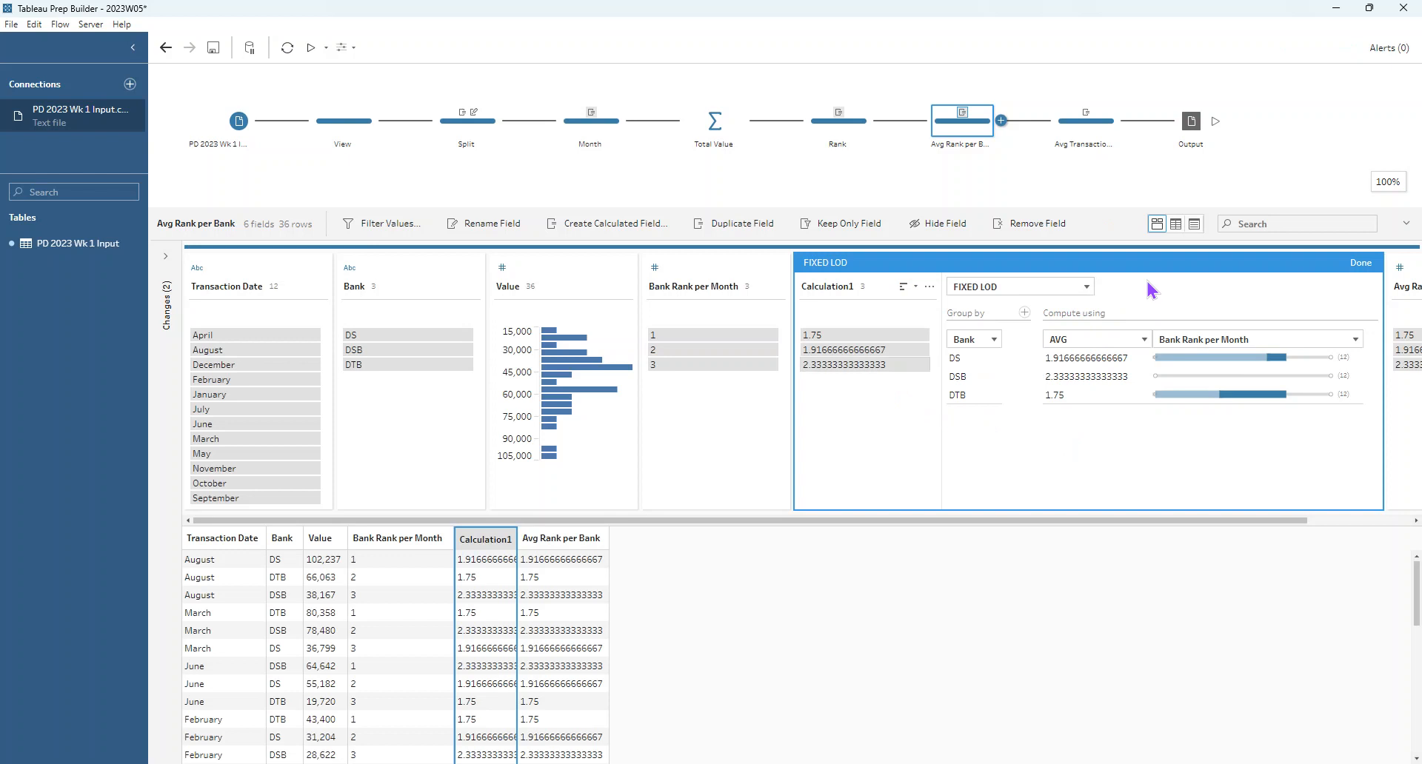
click(1360, 262)
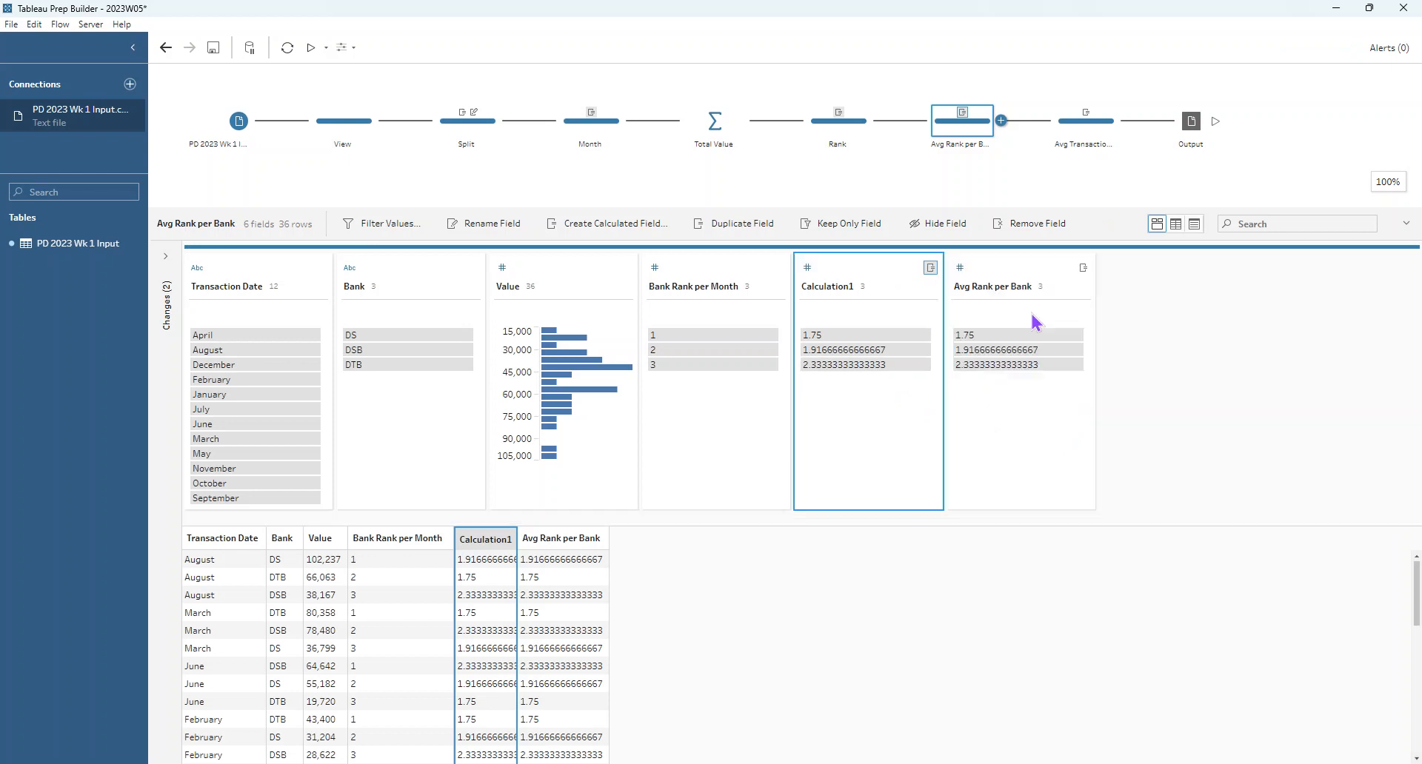
click(395, 355)
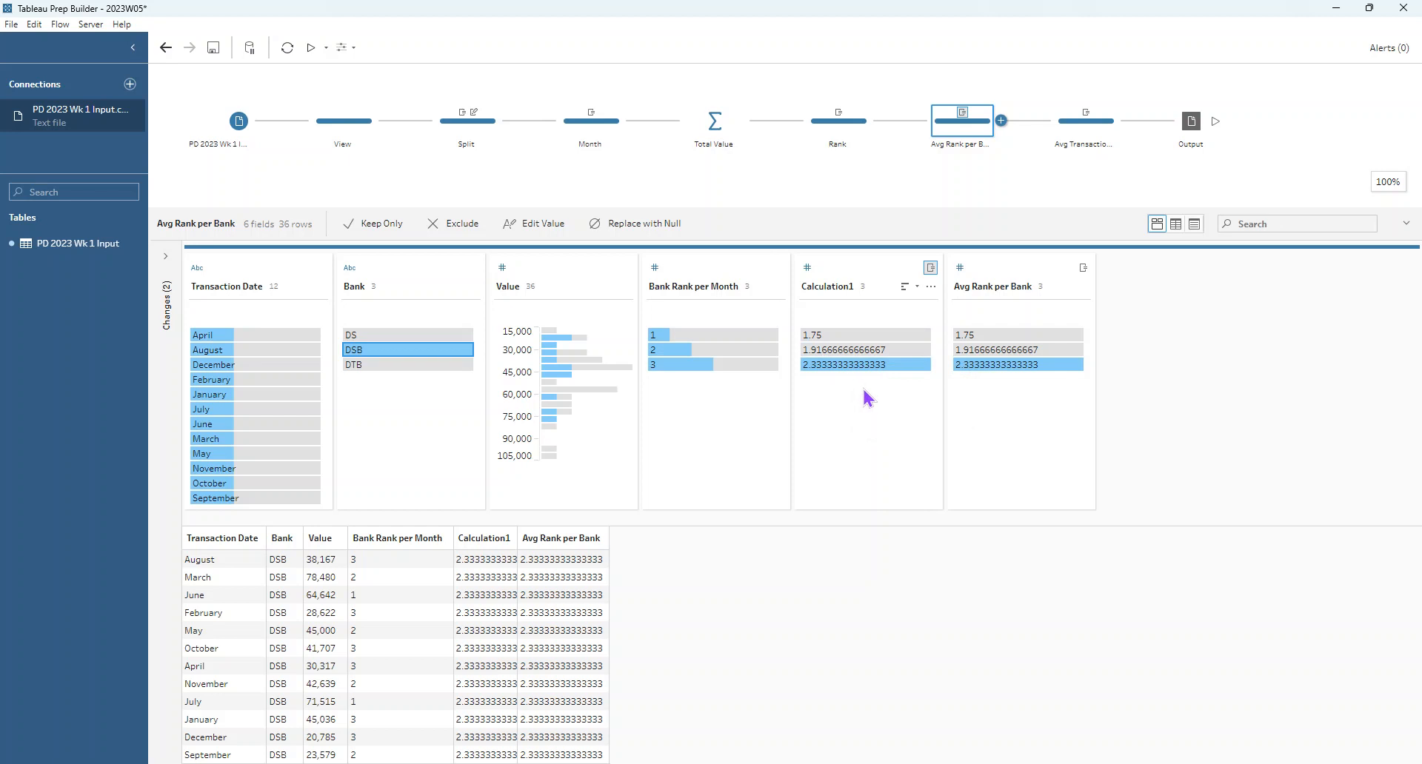
Delete the duplicate FIXED LOD calculation from the Avg Rank per Bank step's list of changes.
click(165, 256)
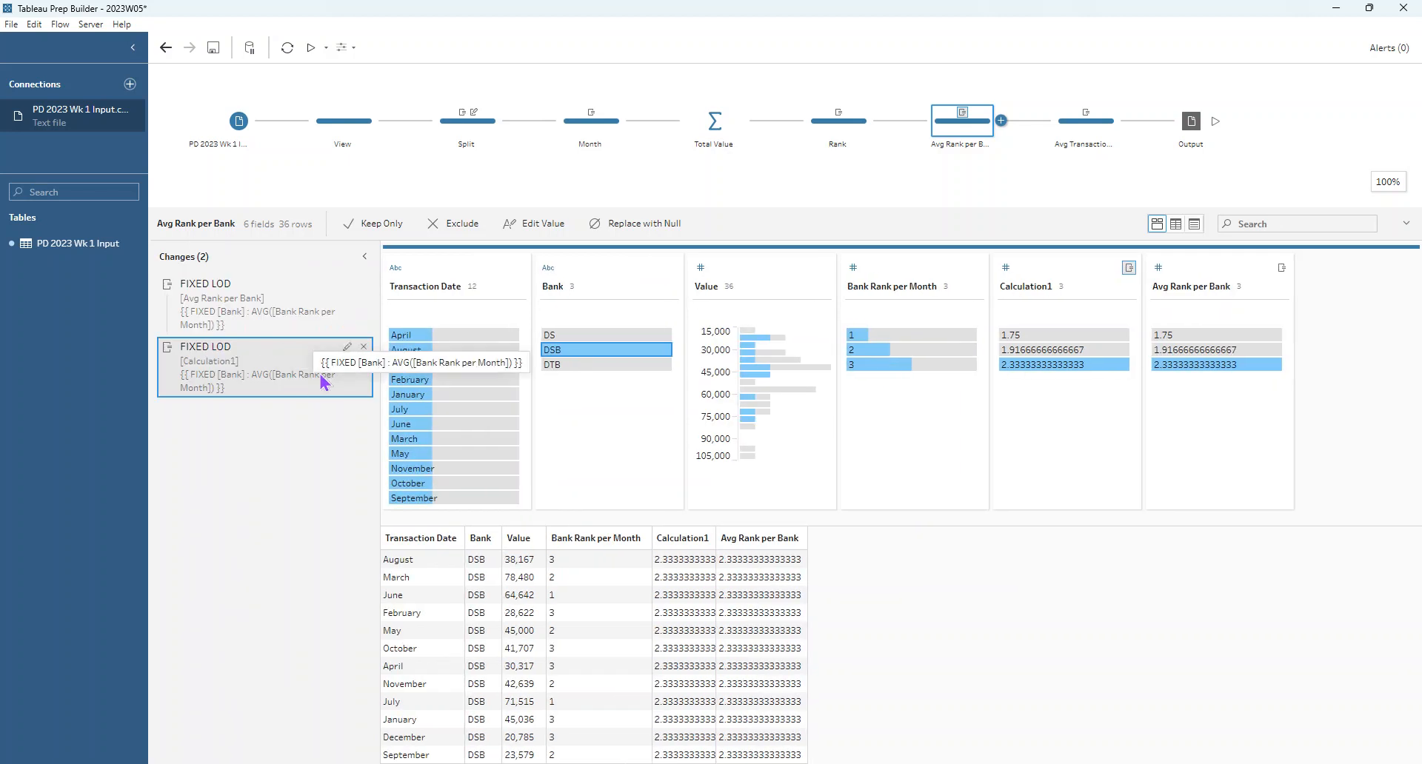
click(364, 346)
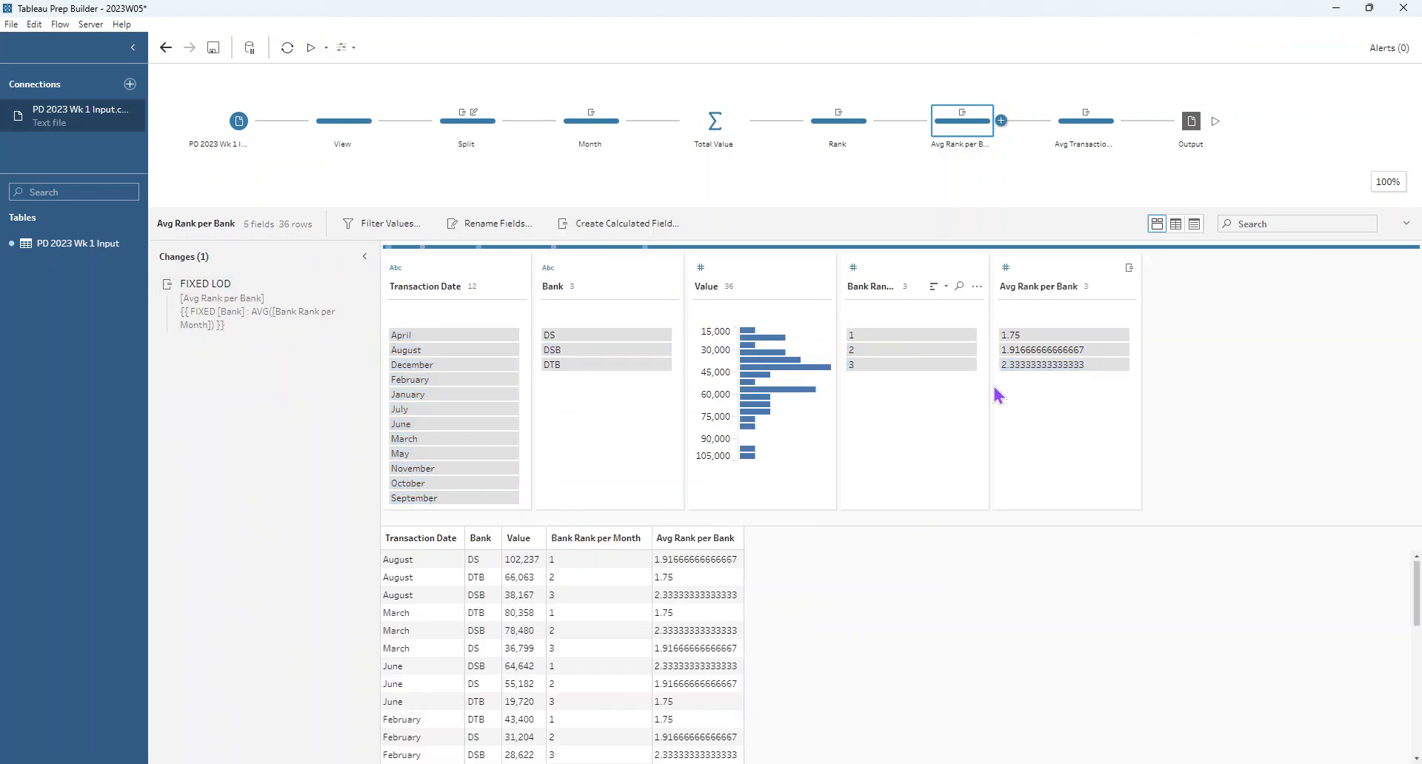
click(364, 256)
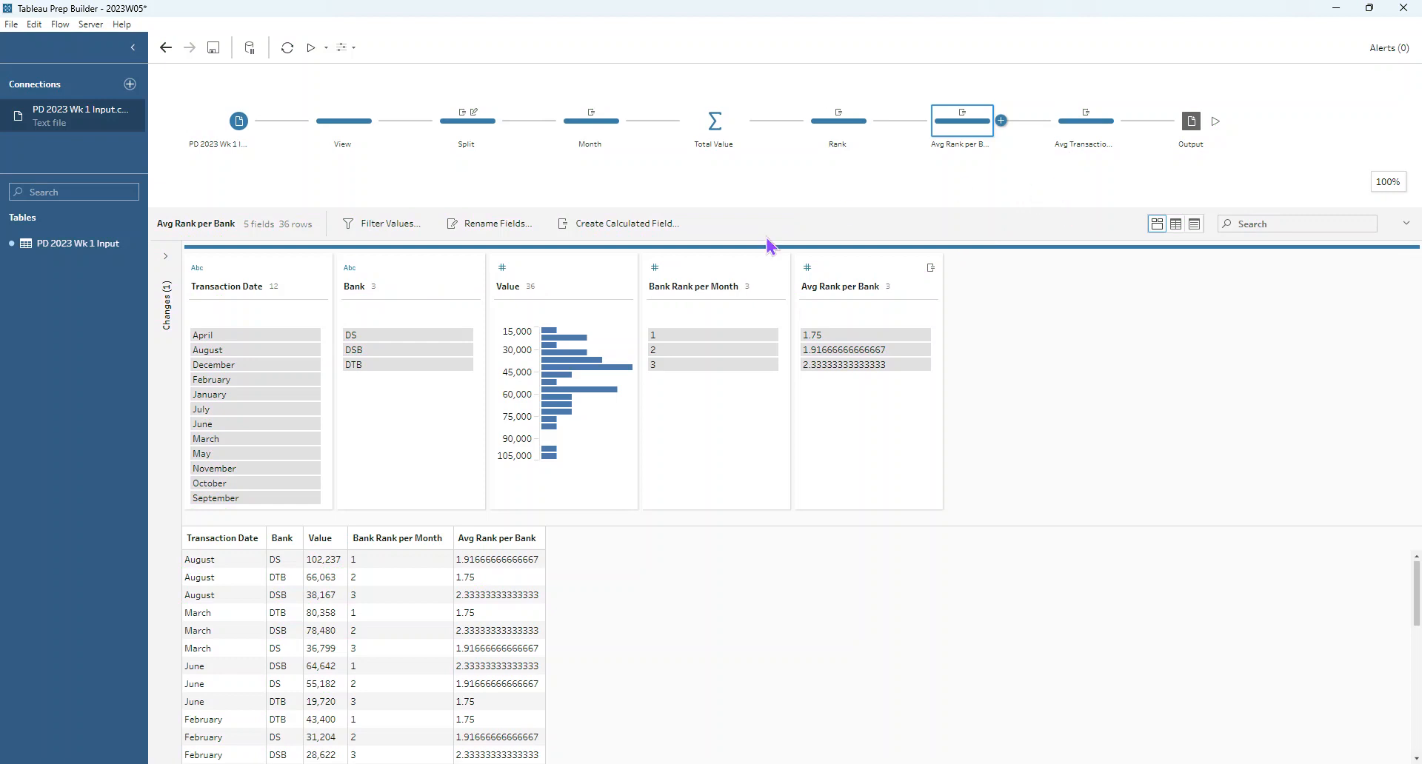
In the Avg Transaction Value per Rank step, create a FIXED LOD calculation averaging Value grouped by Bank Rank per Month.
click(1108, 129)
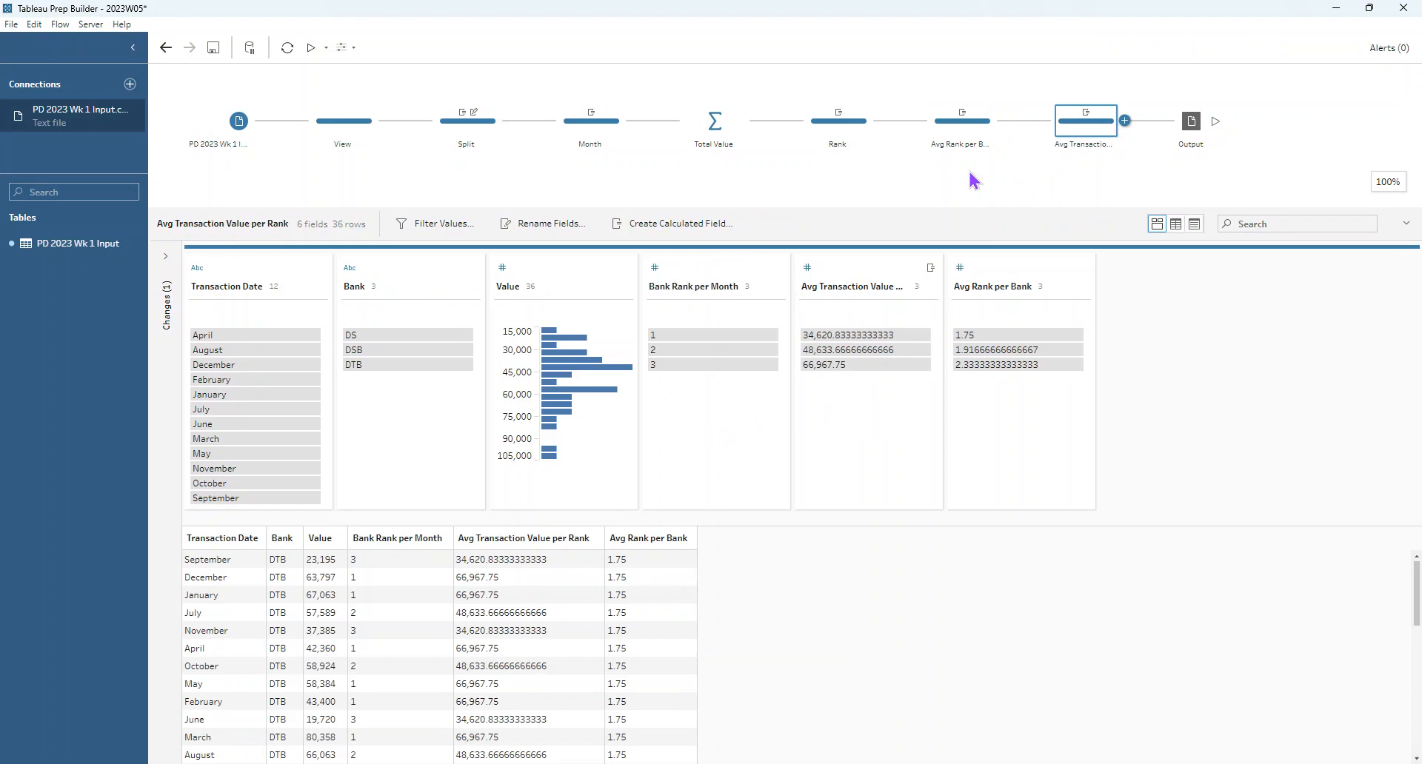
click(626, 287)
mouse_move(681, 489)
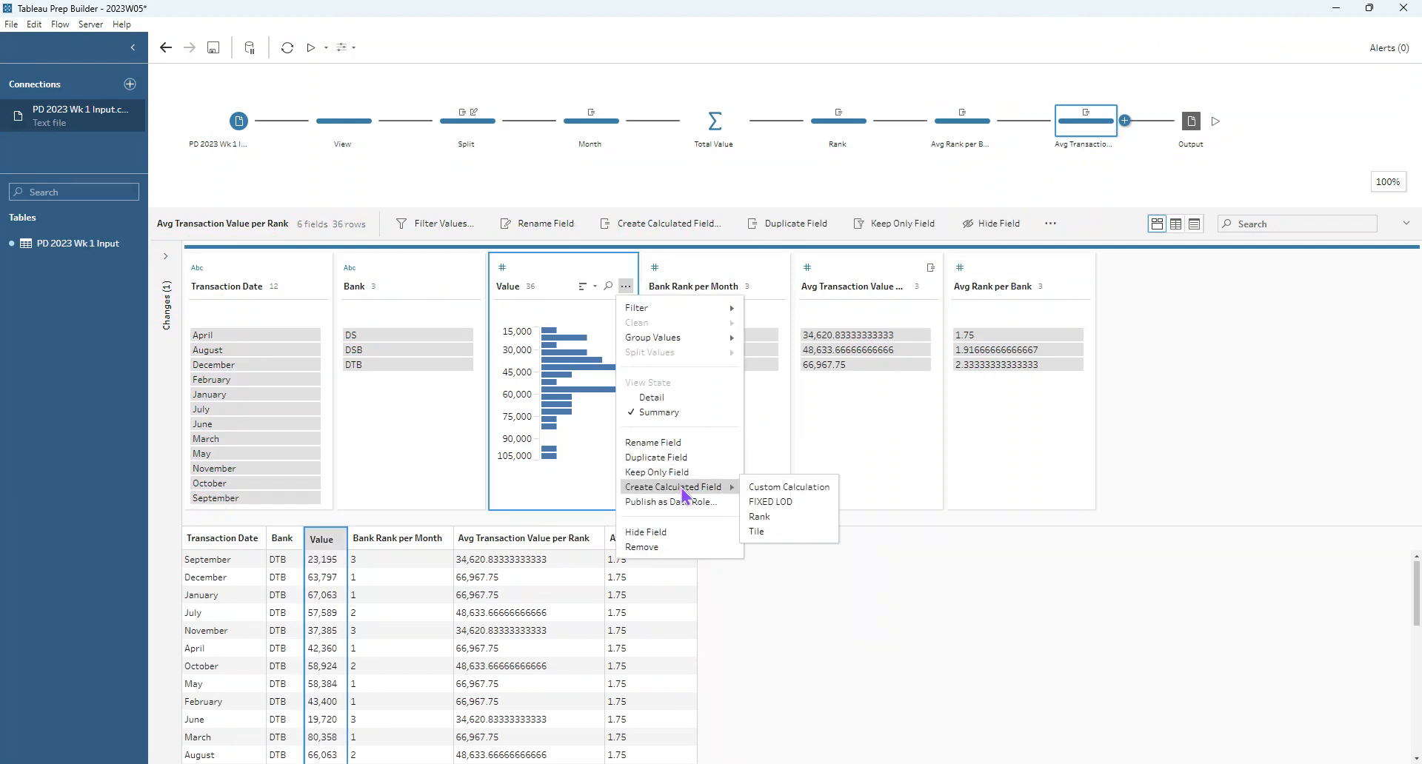
click(780, 505)
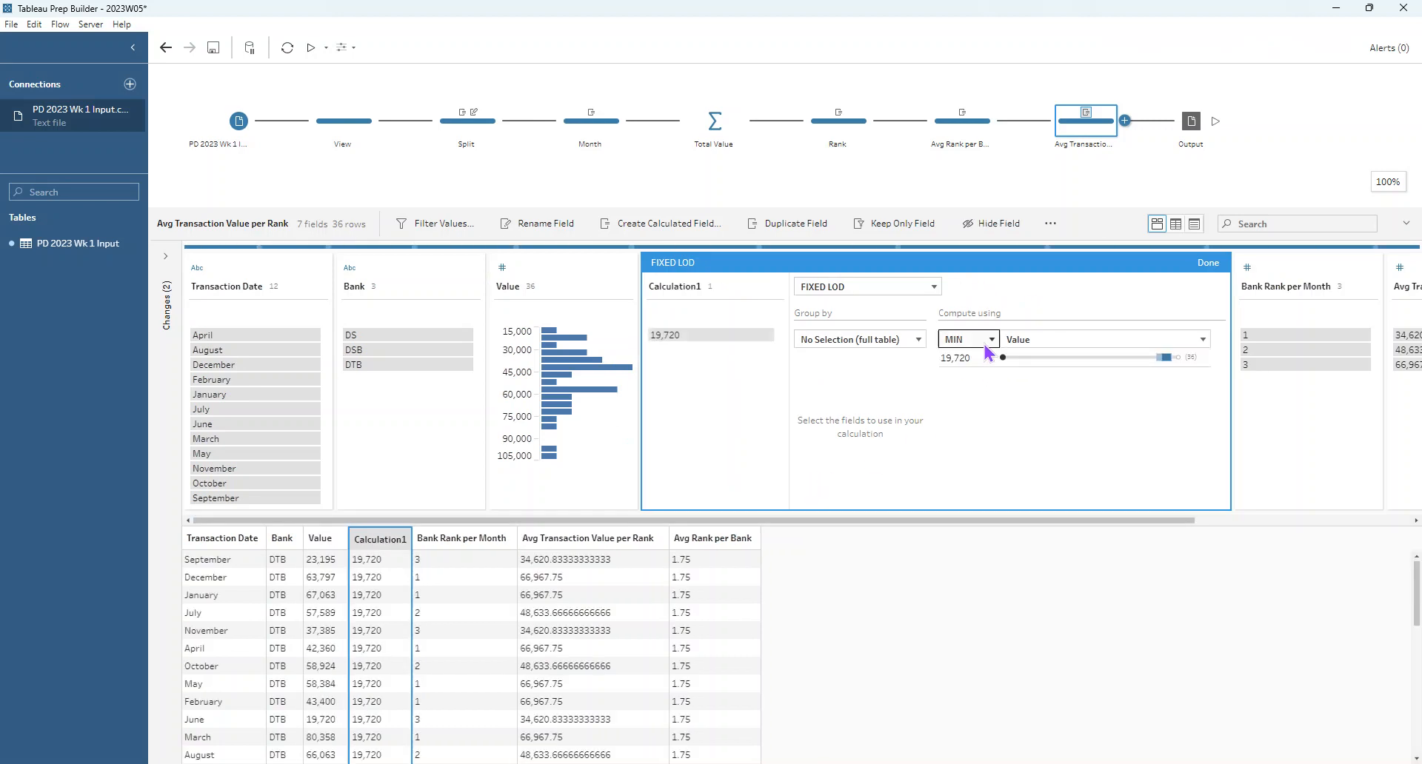
click(981, 340)
click(990, 375)
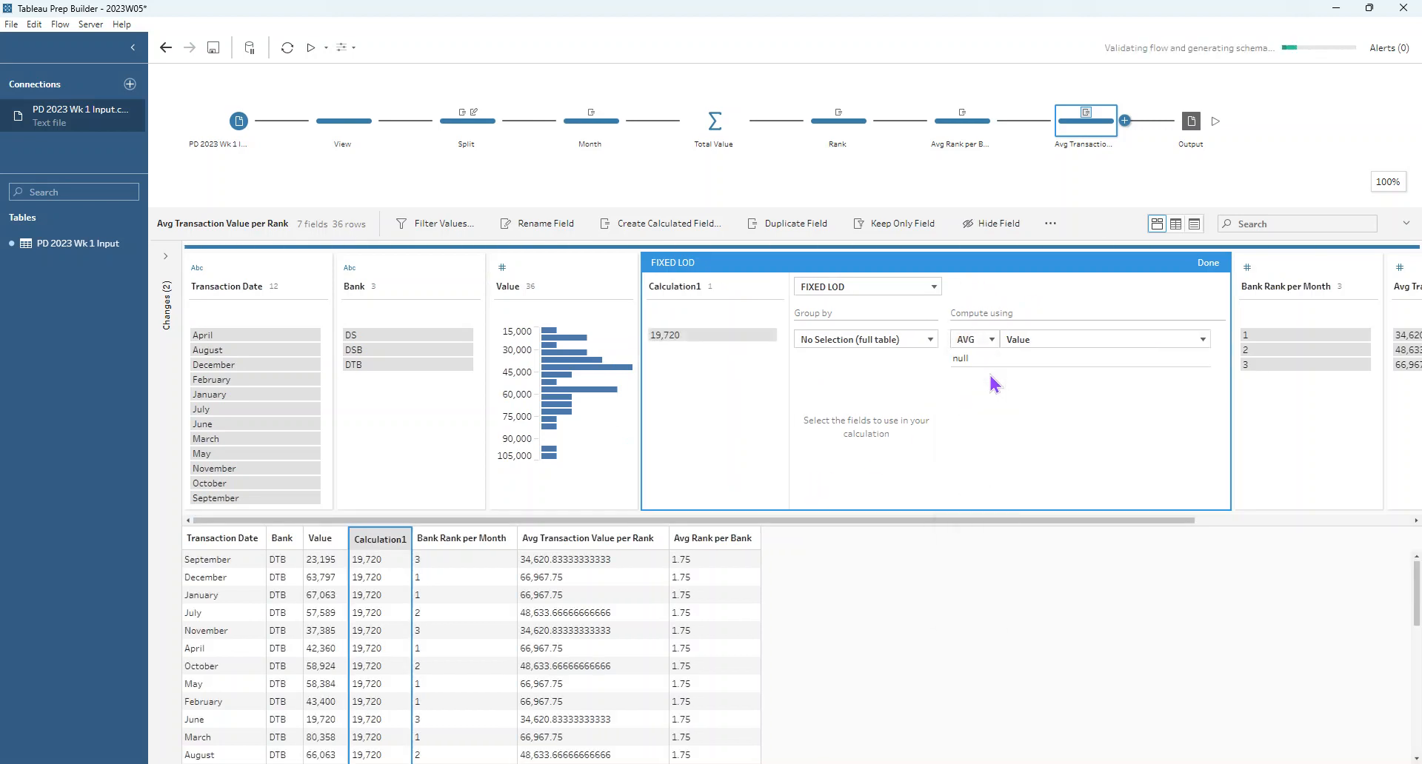
click(861, 346)
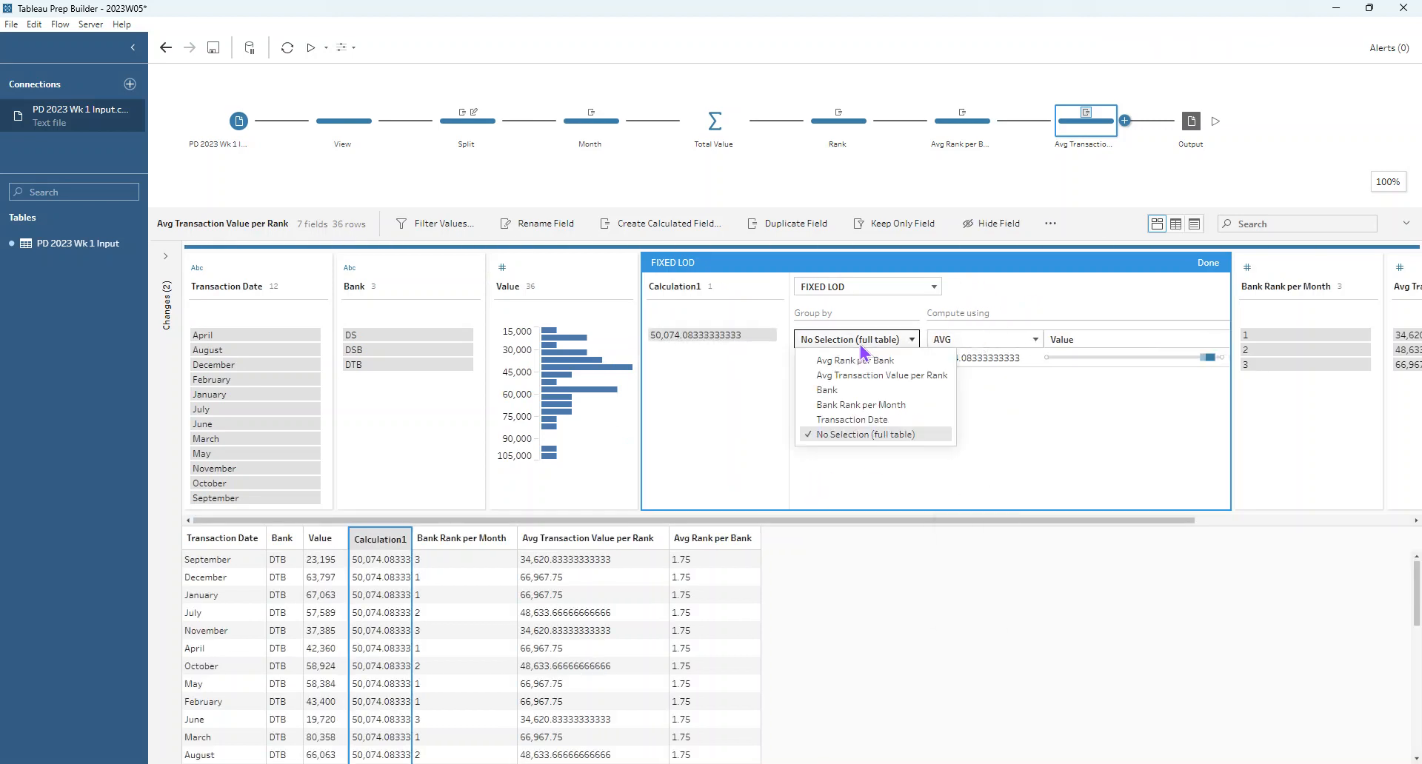
click(863, 405)
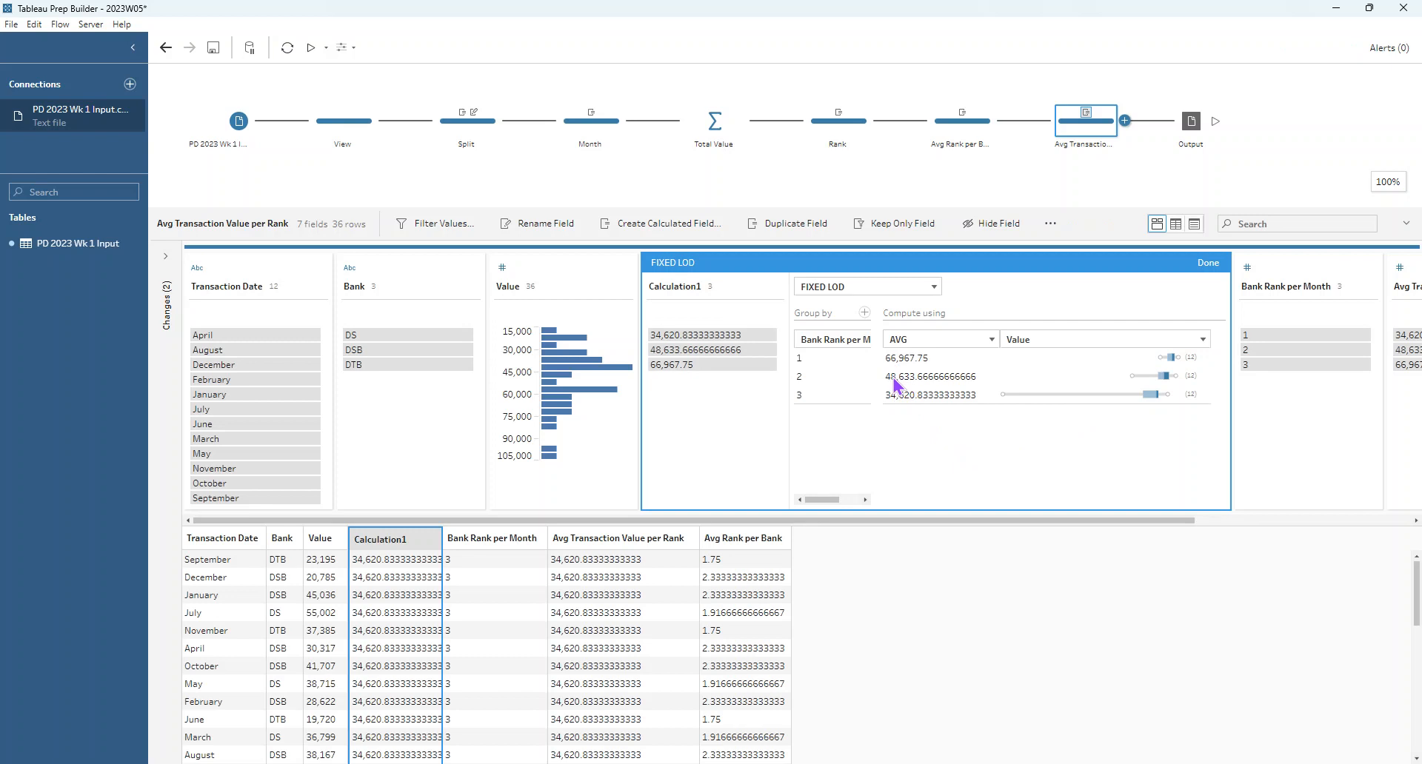
click(1207, 263)
Delete the duplicate FIXED LOD calculation from the Avg Transaction Value per Rank step's list of changes.
click(175, 260)
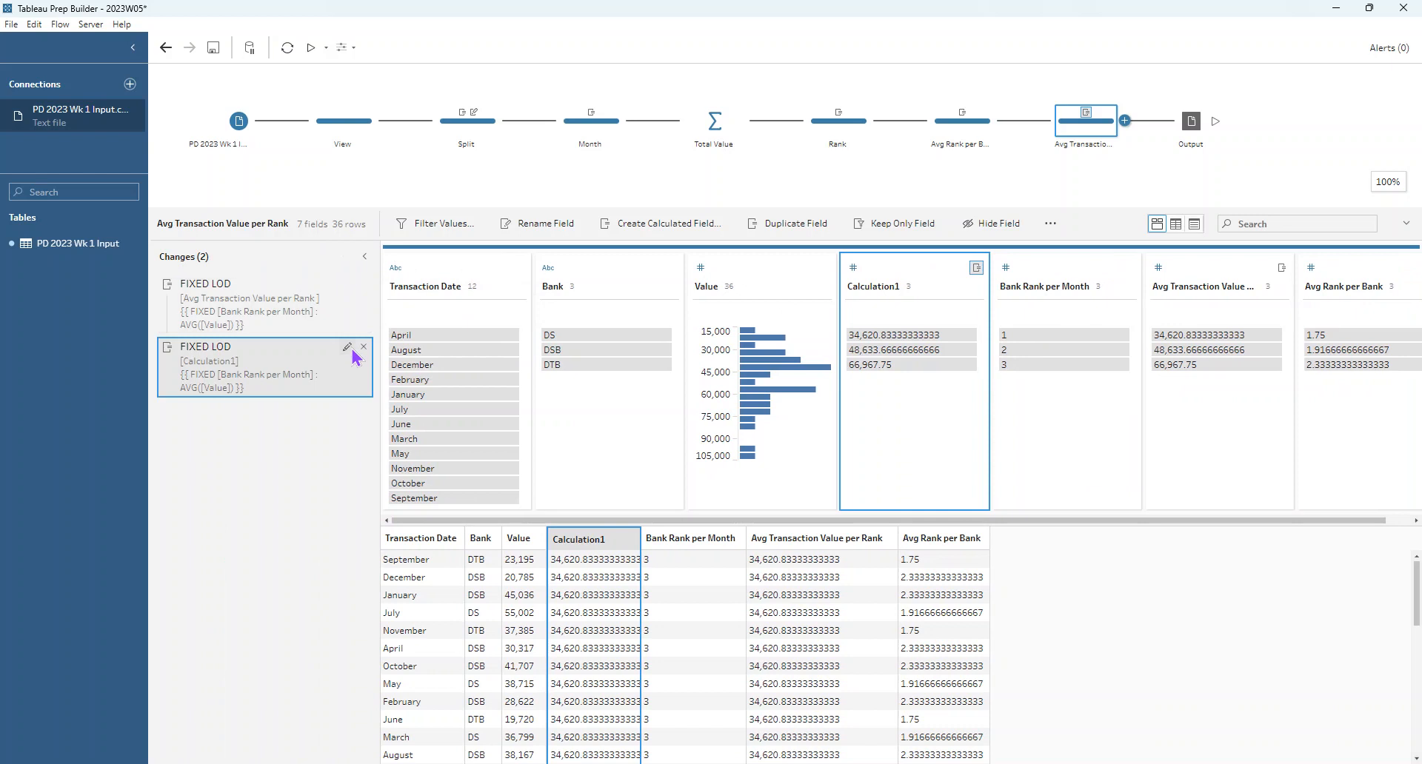
click(362, 356)
click(364, 256)
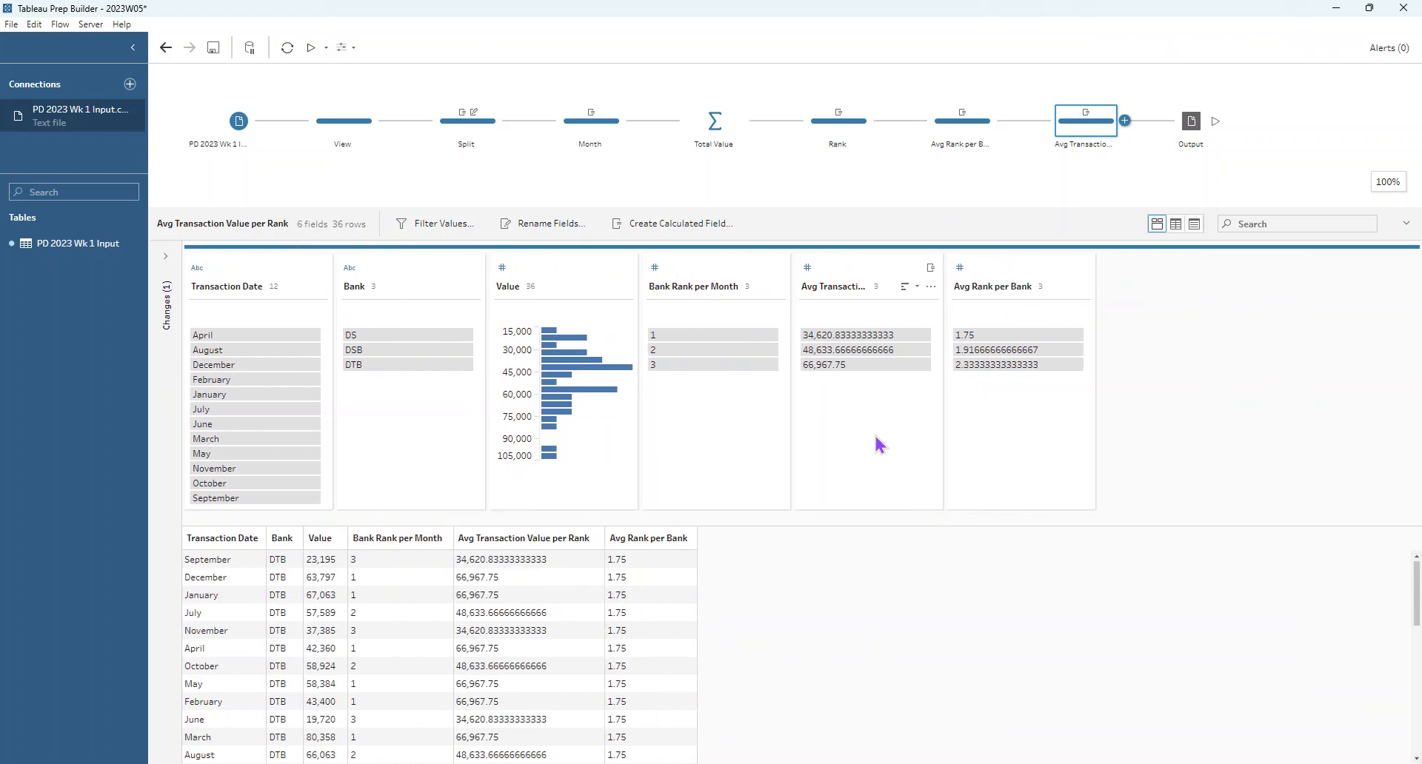
Open the Output step to examine its save settings and the final table.
click(1187, 140)
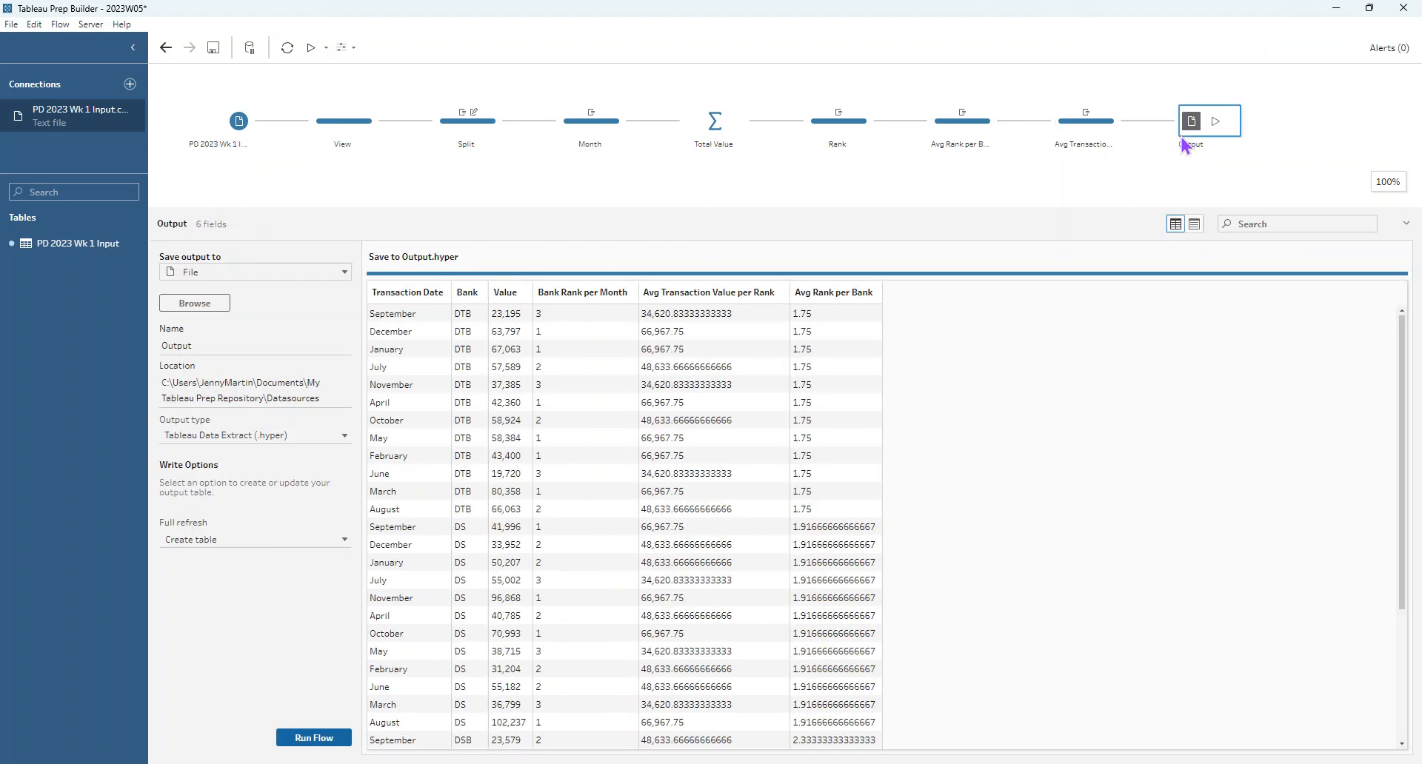